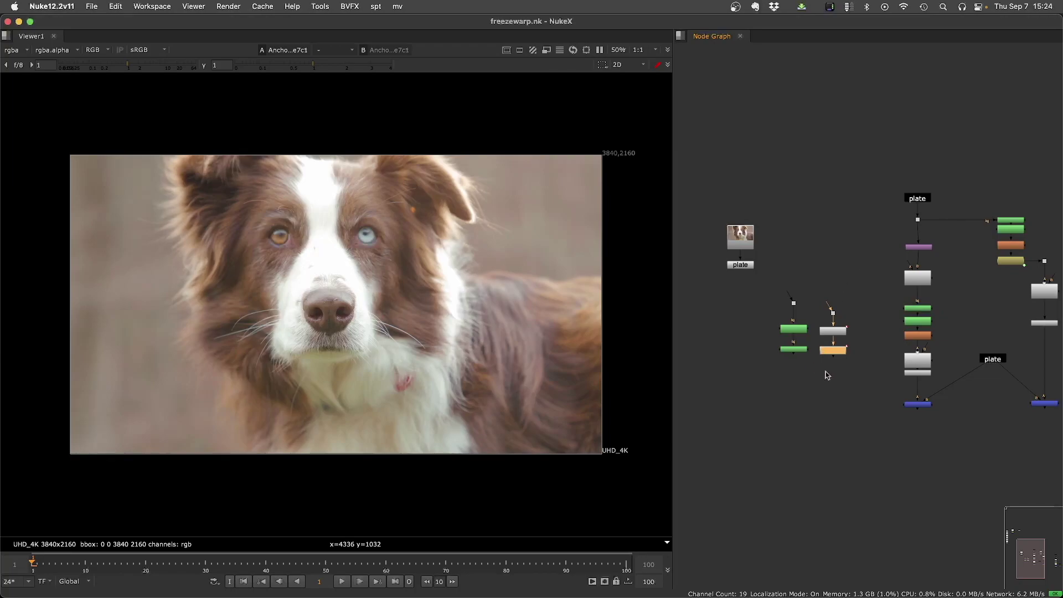
Step: Switch to SynthEyes and scrub through the dog shot to review its trackers
click(829, 380)
middle_drag(837, 395, 798, 377)
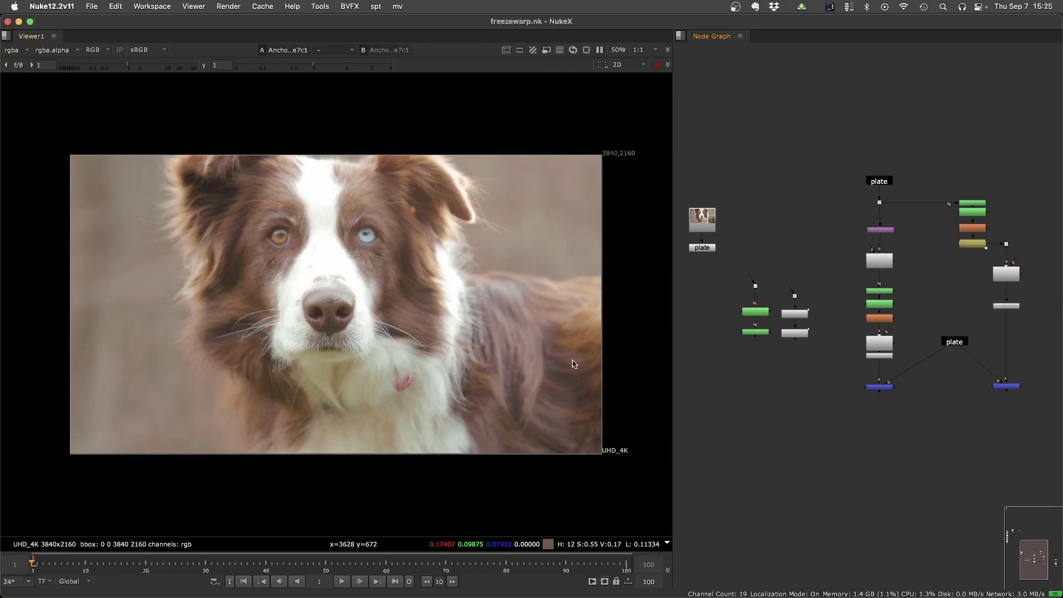
key(super+Tab)
click(84, 393)
drag(84, 395, 464, 406)
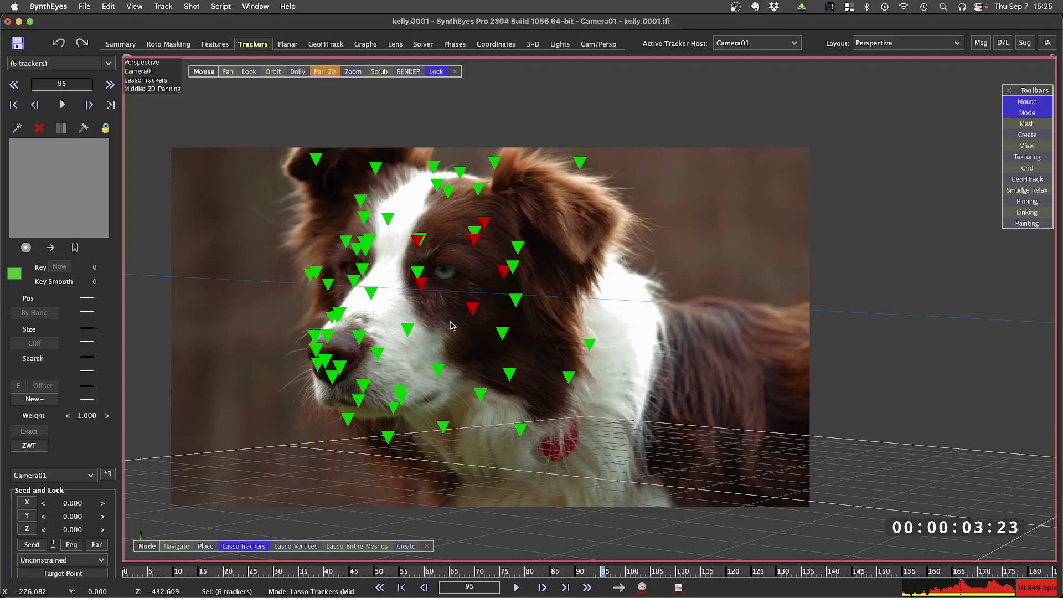
mouse_move(151, 556)
mouse_down()
mouse_move(889, 556)
mouse_move(715, 540)
mouse_move(145, 545)
mouse_up()
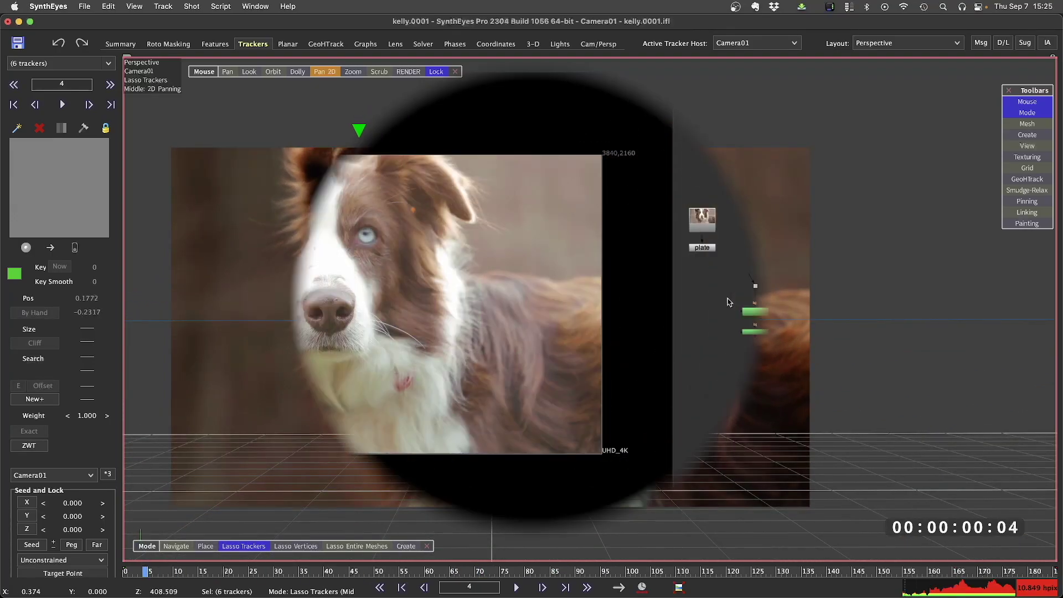
Step: Switch to Nuke and open the properties of the freezewarp_v01 and sfx_shapes2_0 roto nodes to inspect their splines
drag(728, 297, 782, 348)
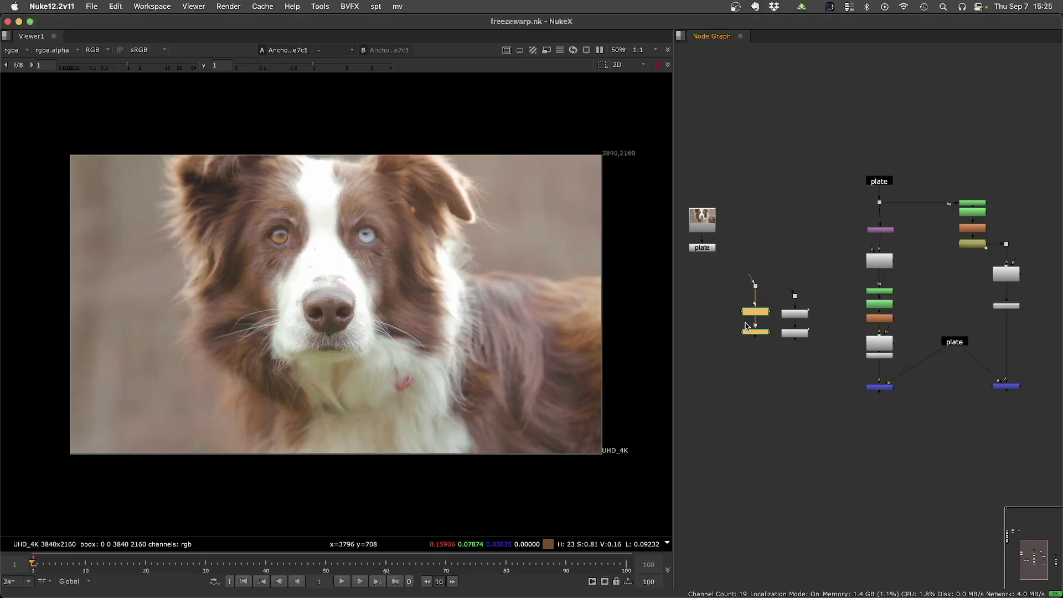
scroll(739, 316, up, 5)
double_click(772, 299)
scroll(325, 353, up, 4)
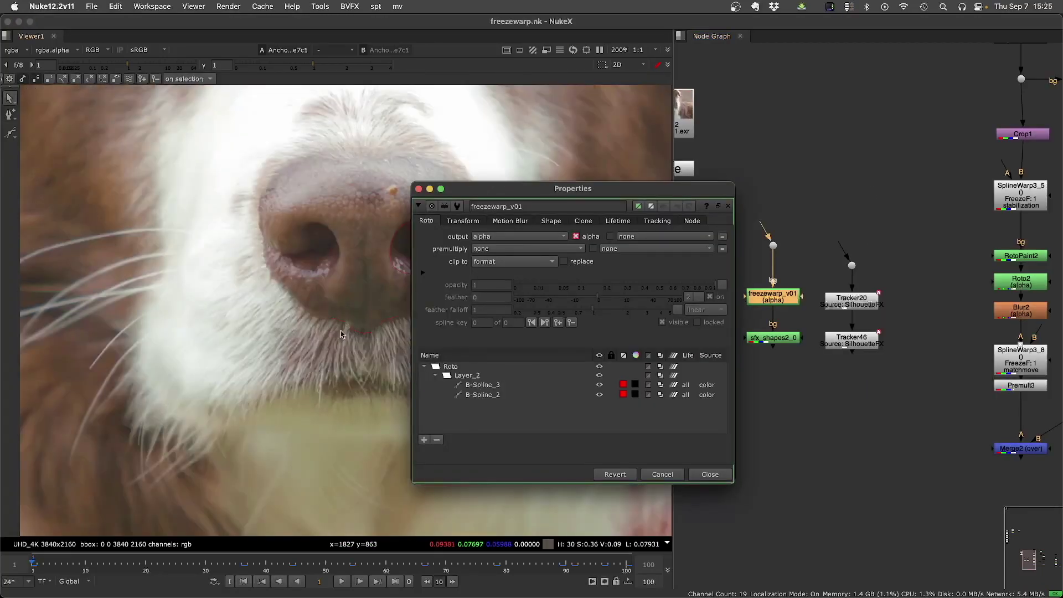
click(773, 338)
key(Return)
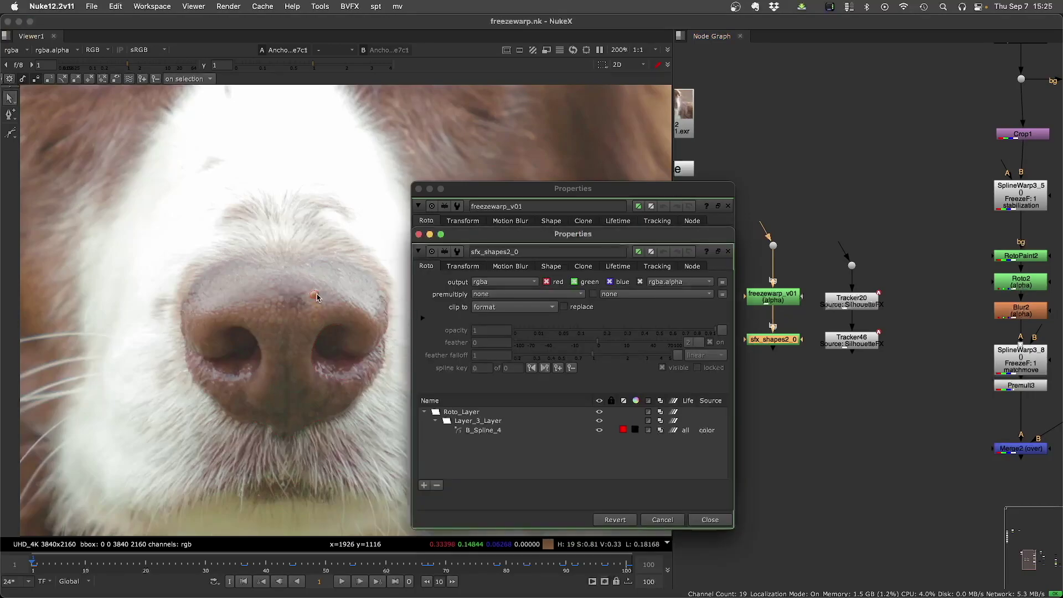
Step: Convert the freezewarp_v01 and sfx_shapes2_0 roto nodes to a SplineWarp over frames 1-100, broken into pin points
middle_drag(802, 378, 862, 370)
drag(863, 371, 775, 260)
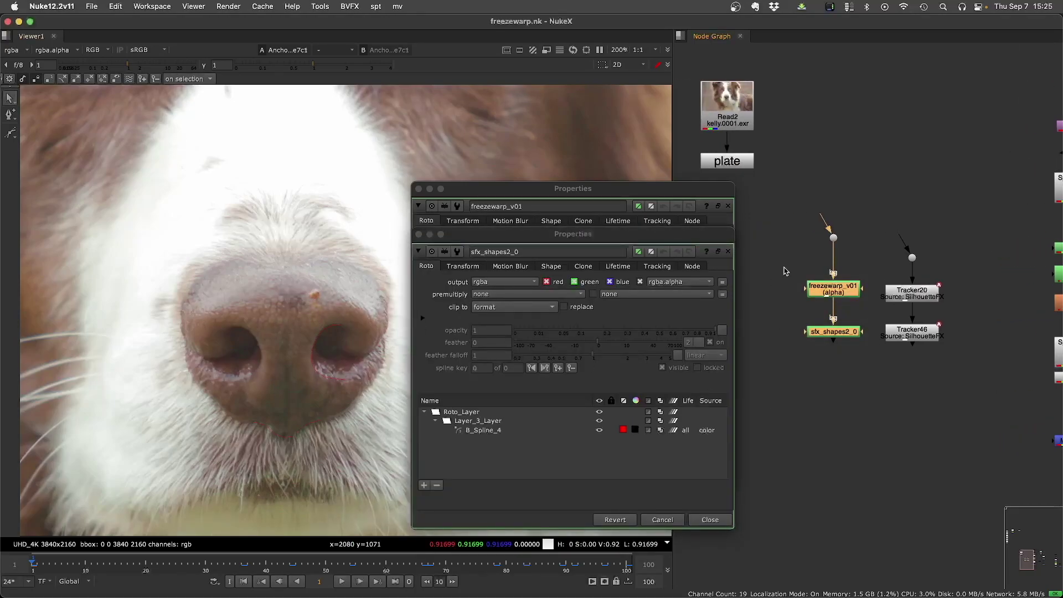
key(alt+w)
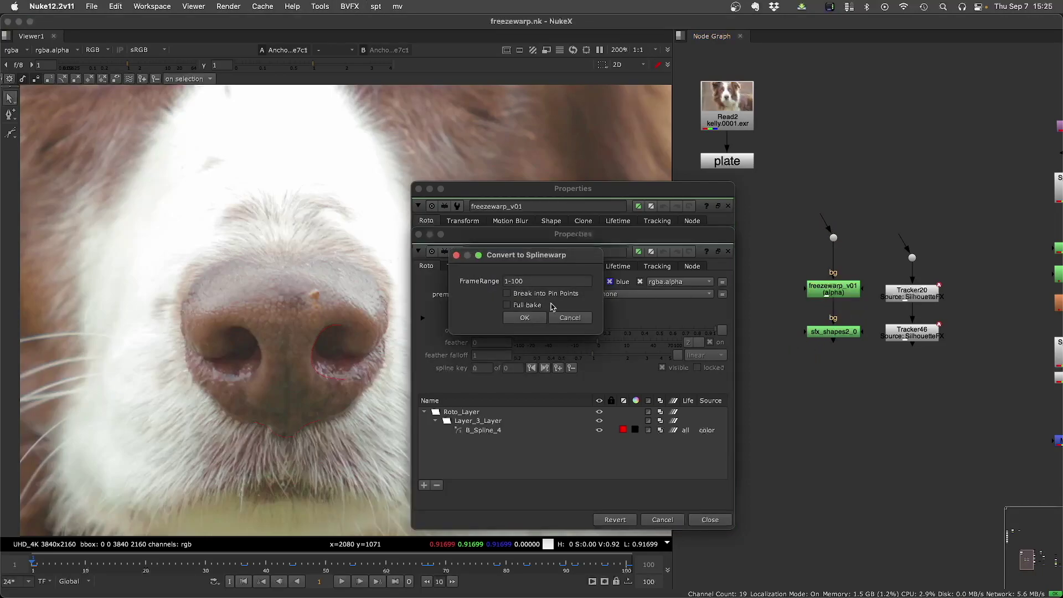
drag(521, 253, 479, 99)
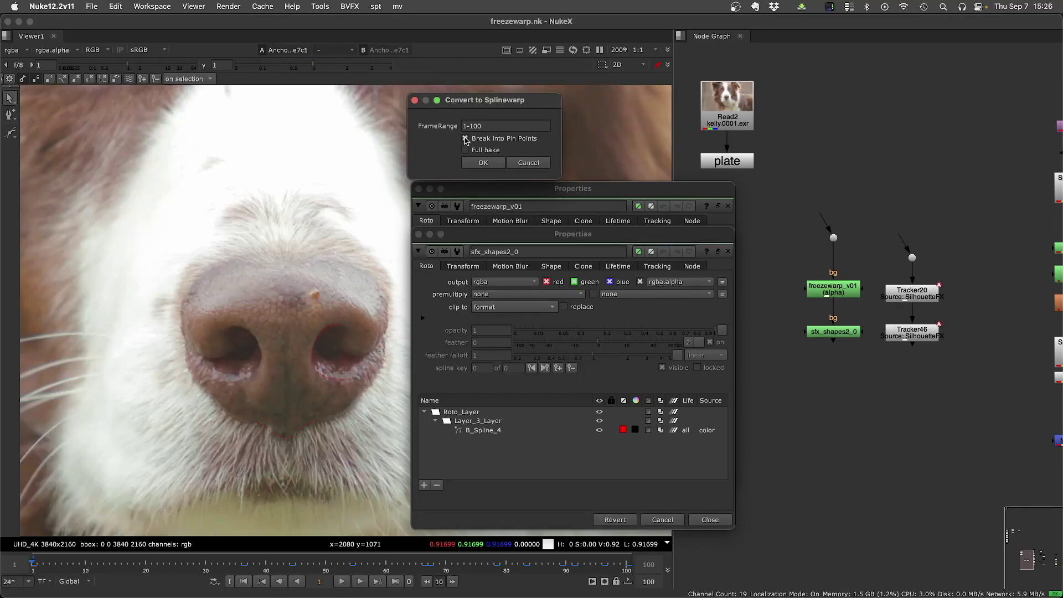
click(480, 163)
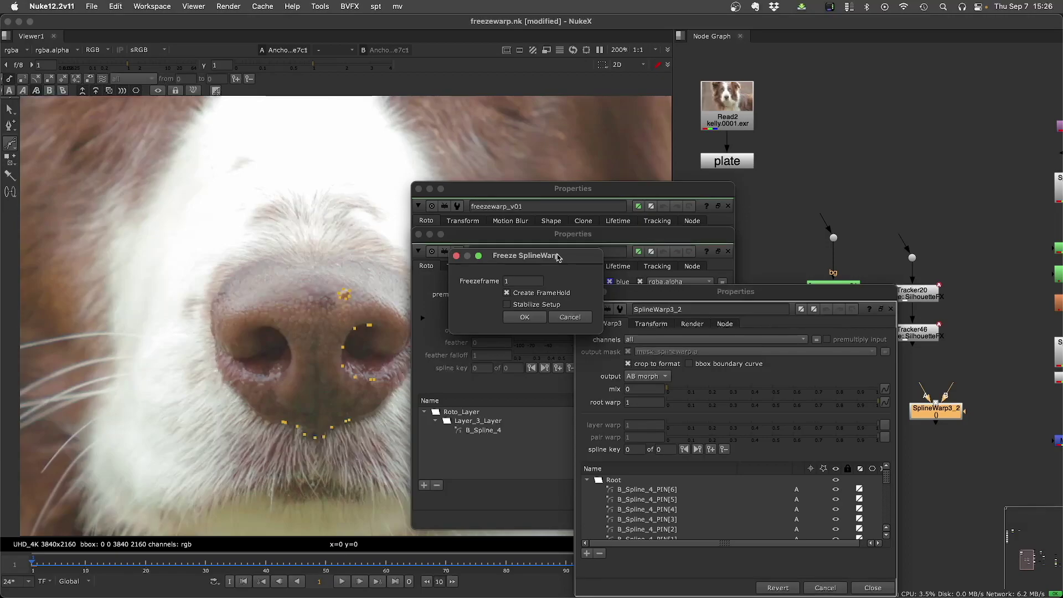
Step: Freeze the new SplineWarp at frame 1 with a FrameHold and a stabilize setup, and close all open node properties
click(507, 304)
click(525, 317)
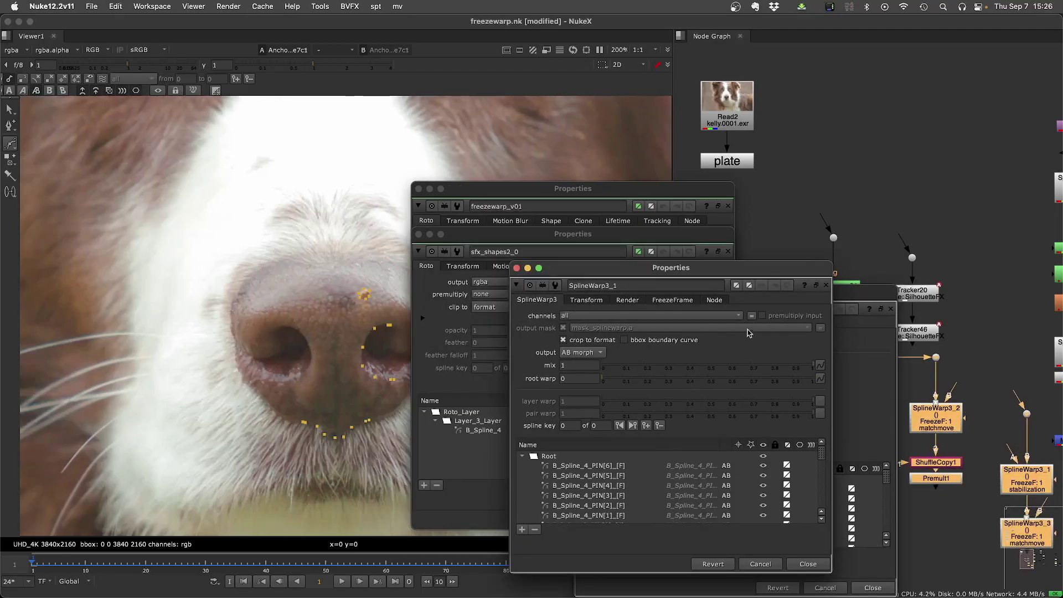
key(shift+super+a)
Step: Move the generated SplineWarp setup below the roto and tracker nodes and space out its stabilization and matchmove nodes
middle_drag(908, 432, 792, 375)
scroll(793, 377, down, 4)
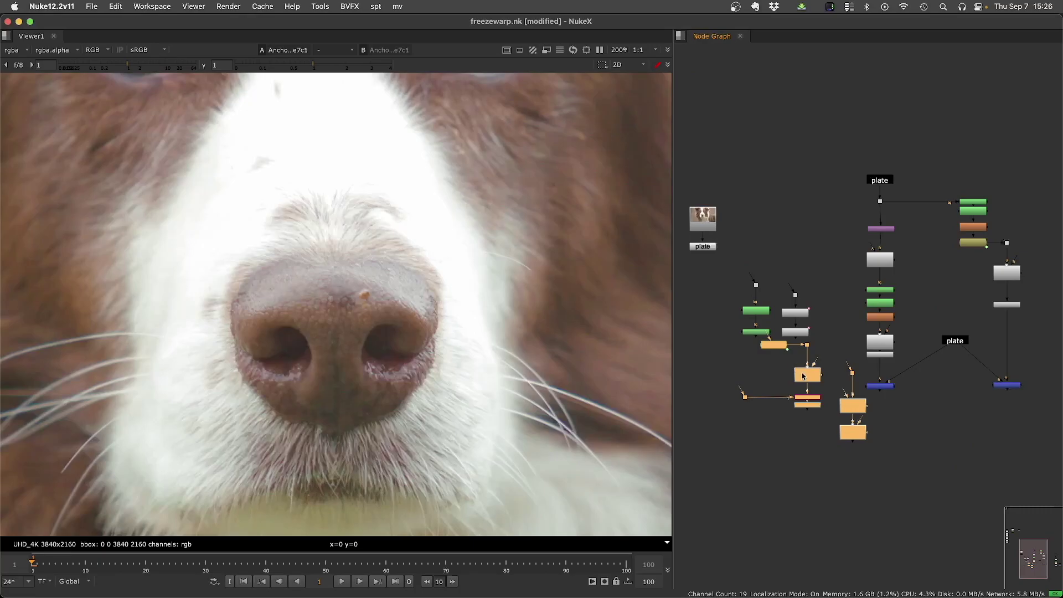
drag(803, 378, 763, 439)
middle_drag(764, 441, 803, 422)
scroll(803, 422, up, 5)
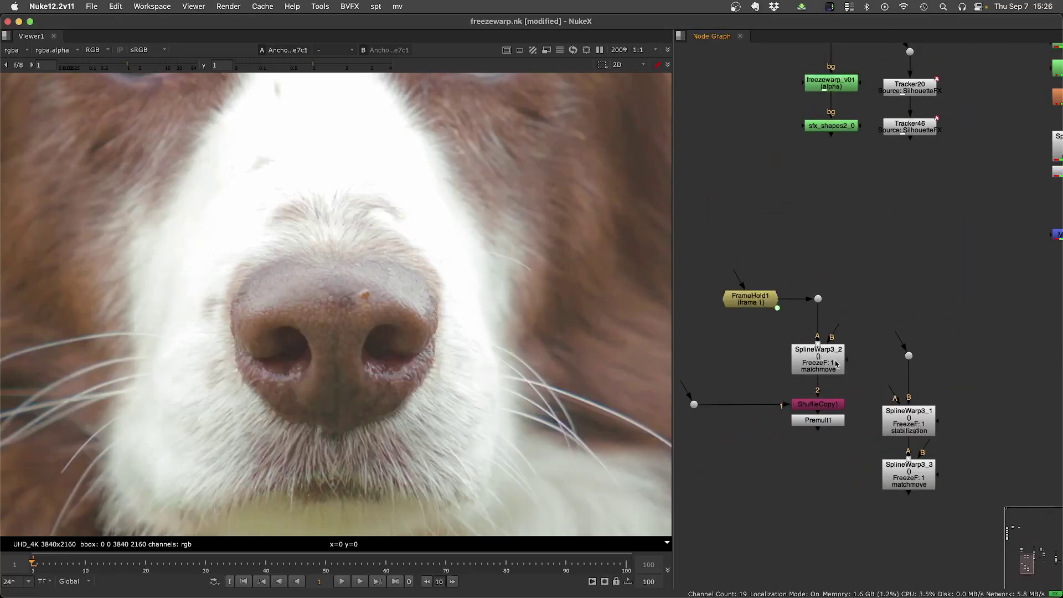
drag(909, 421, 909, 414)
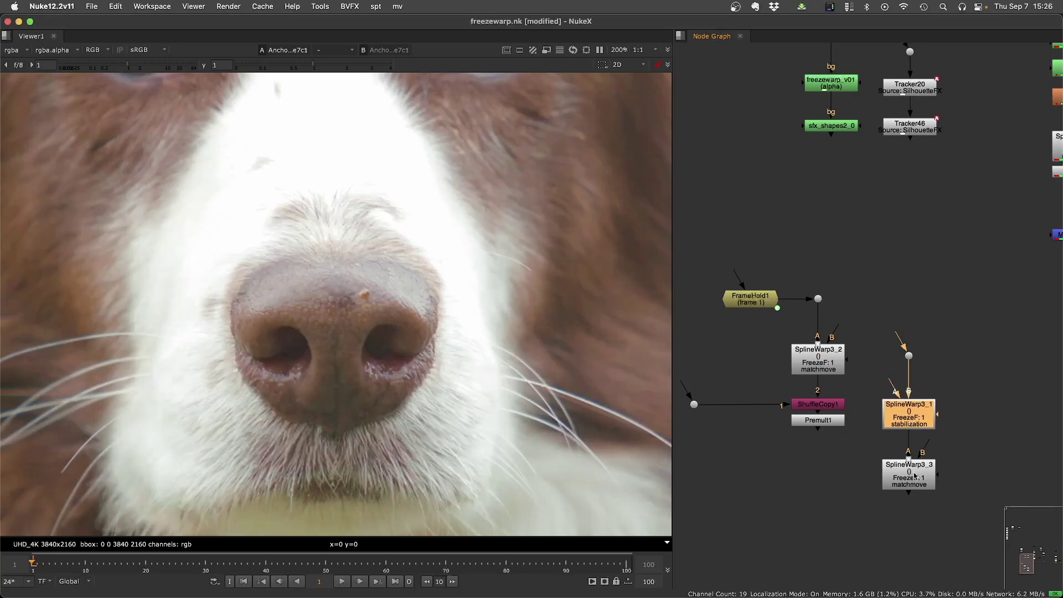
drag(915, 479, 920, 504)
drag(823, 359, 822, 368)
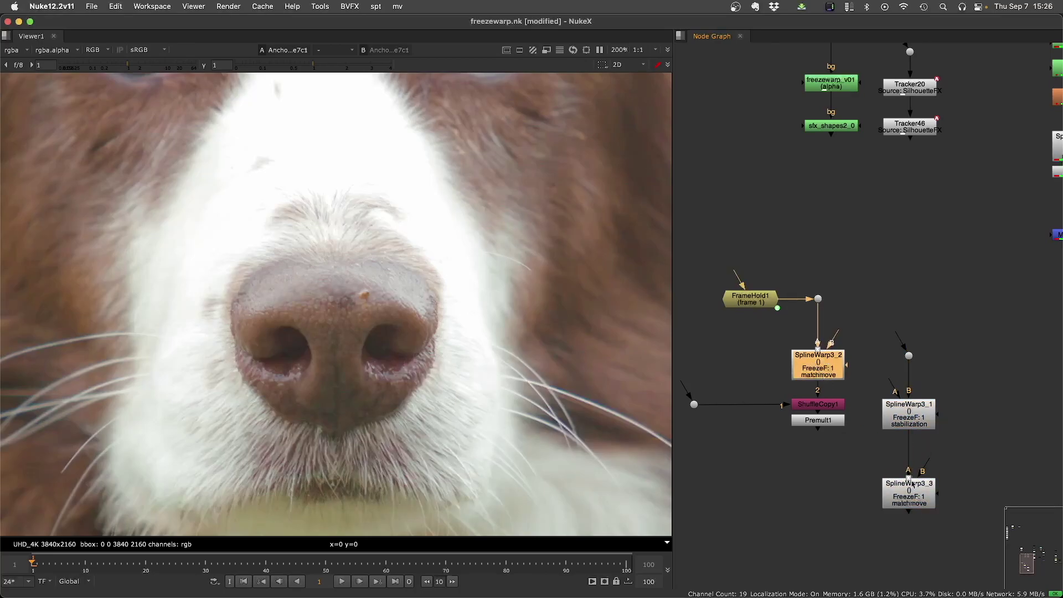
Step: Open the SplineWarp3_1 stabilization node and examine its mix and root warp values
click(904, 419)
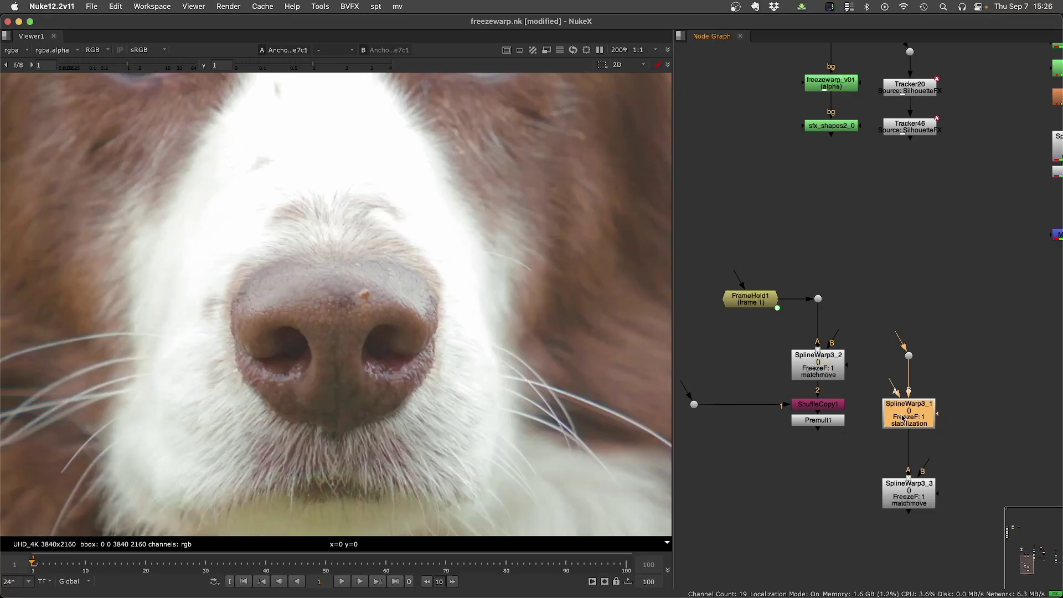
double_click(904, 419)
scroll(327, 360, down, 2)
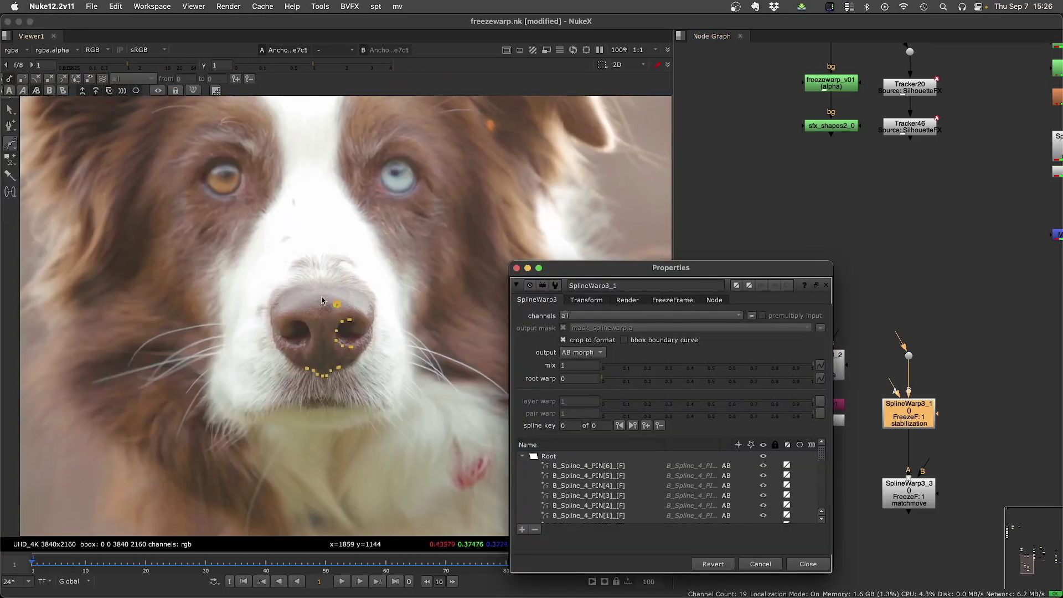
middle_drag(913, 400, 979, 299)
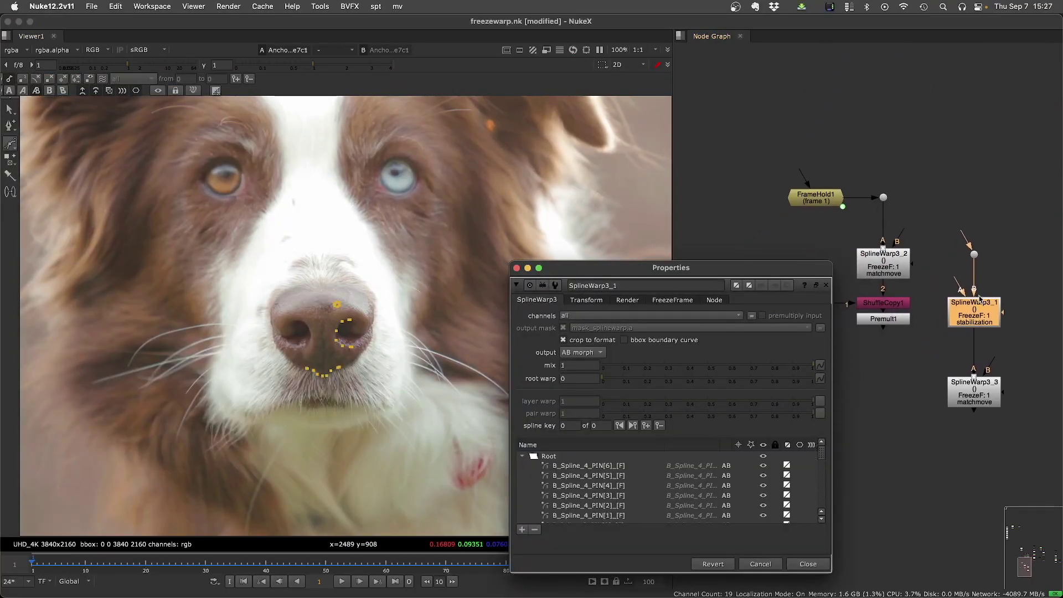
click(975, 312)
drag(976, 255, 975, 252)
click(975, 319)
click(576, 367)
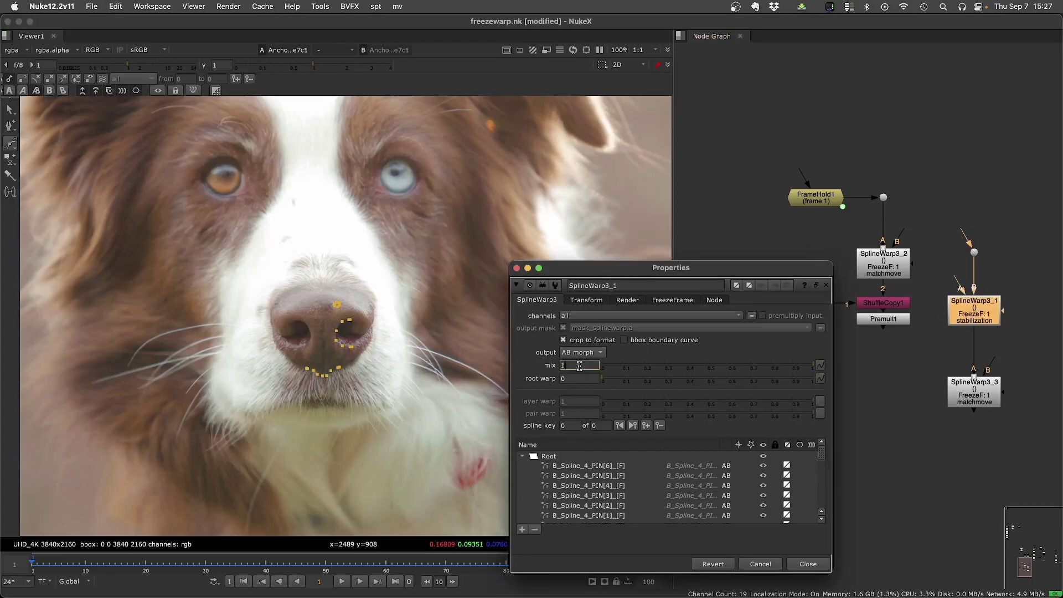
click(574, 377)
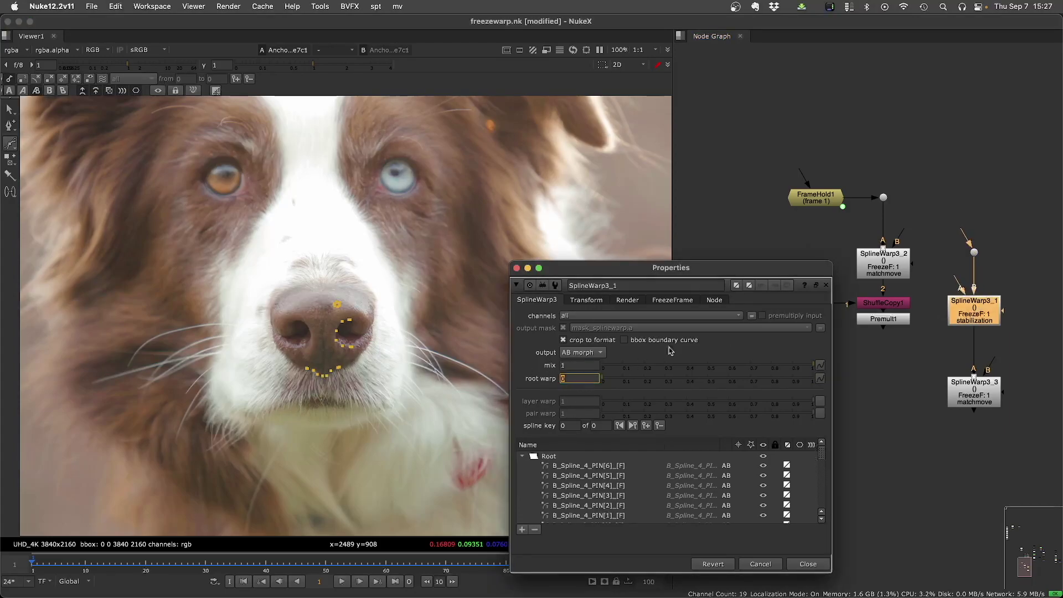
Step: Open the SplineWarp3_2 matchmove node and examine its mix and root warp values
click(876, 270)
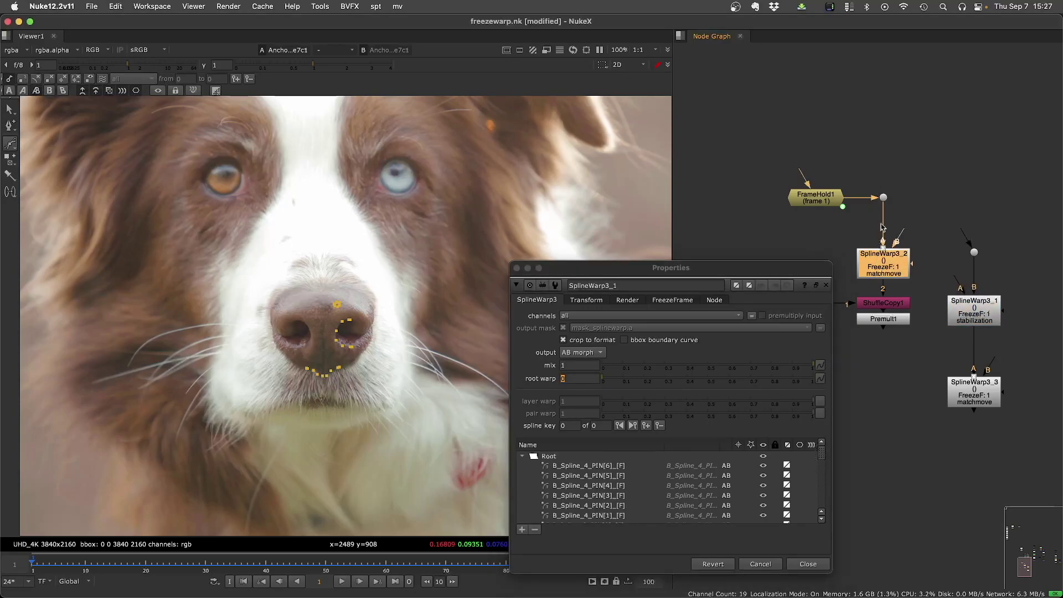
double_click(884, 266)
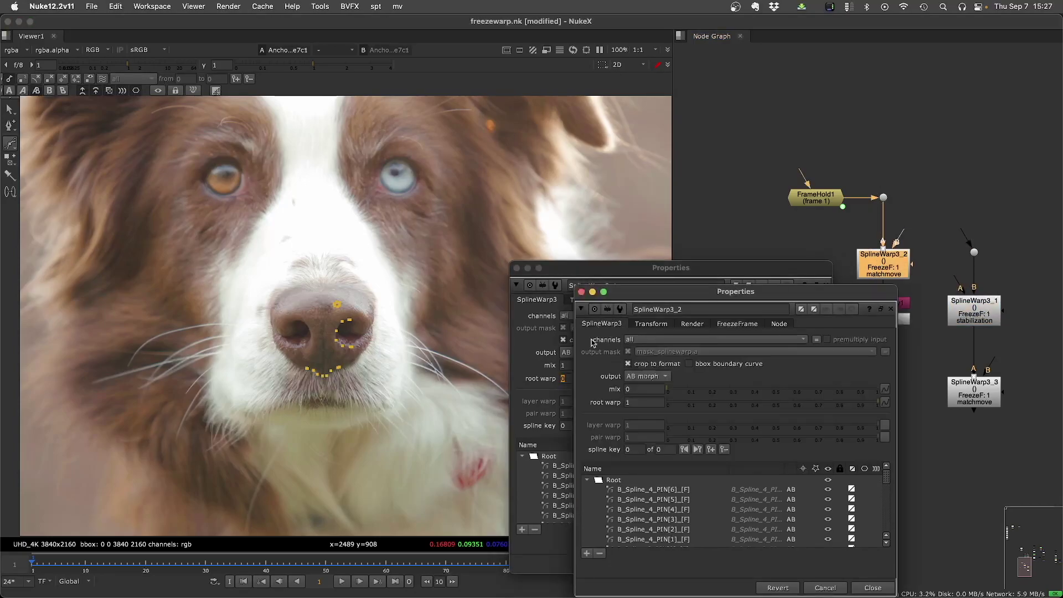
click(629, 390)
click(637, 405)
Step: Swap mix and root warp on SplineWarp3_2 to make it a stabilization, and swap them back to matchmove
click(737, 323)
click(752, 341)
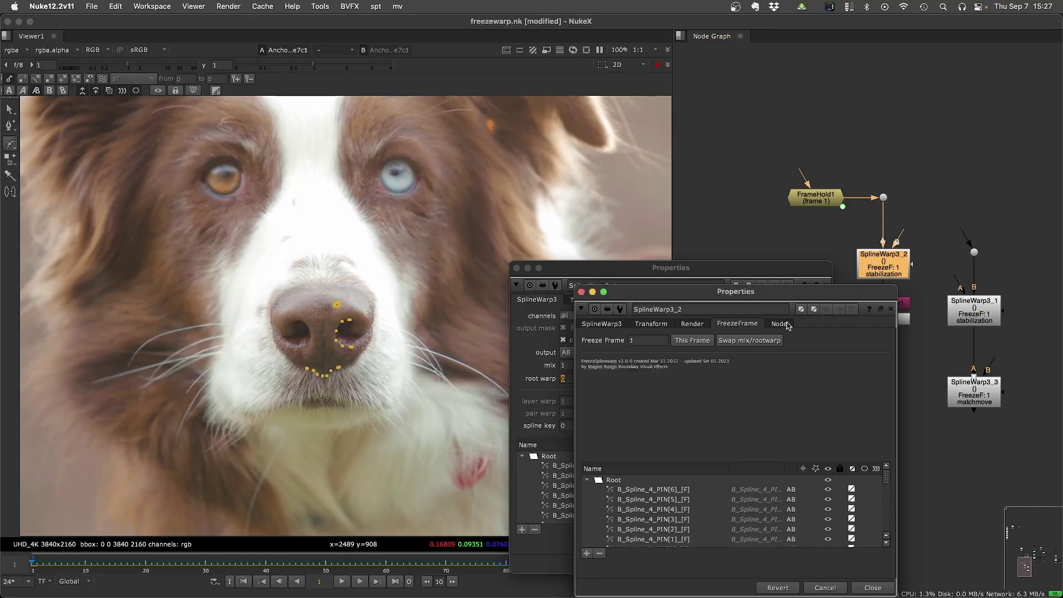
click(749, 341)
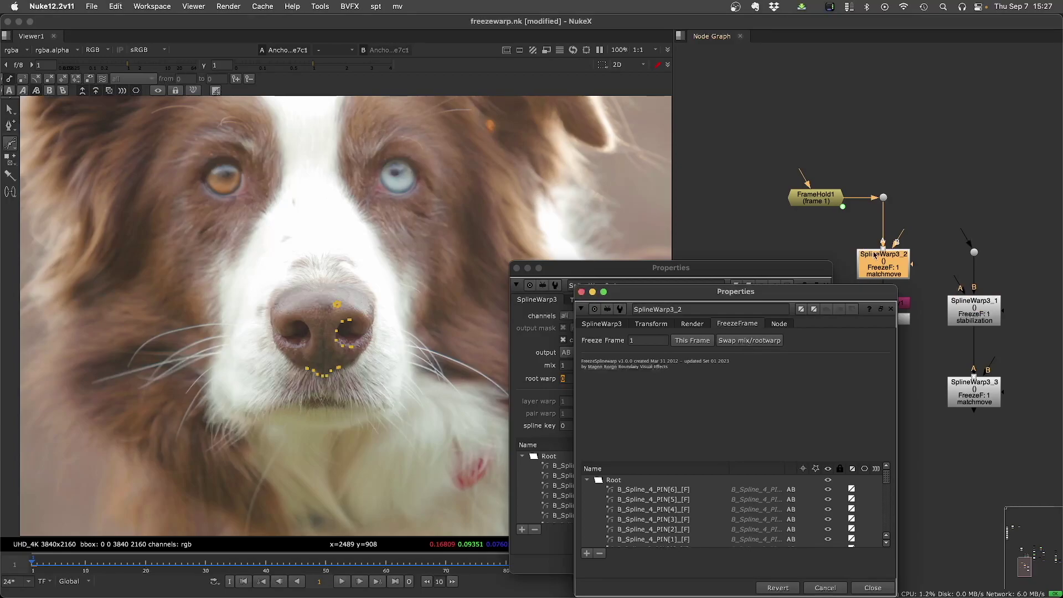
click(600, 323)
click(727, 325)
Step: Try the current frame 50 and frame 25 as SplineWarp3_2's freeze frame, and set it back to 1
click(326, 562)
click(693, 340)
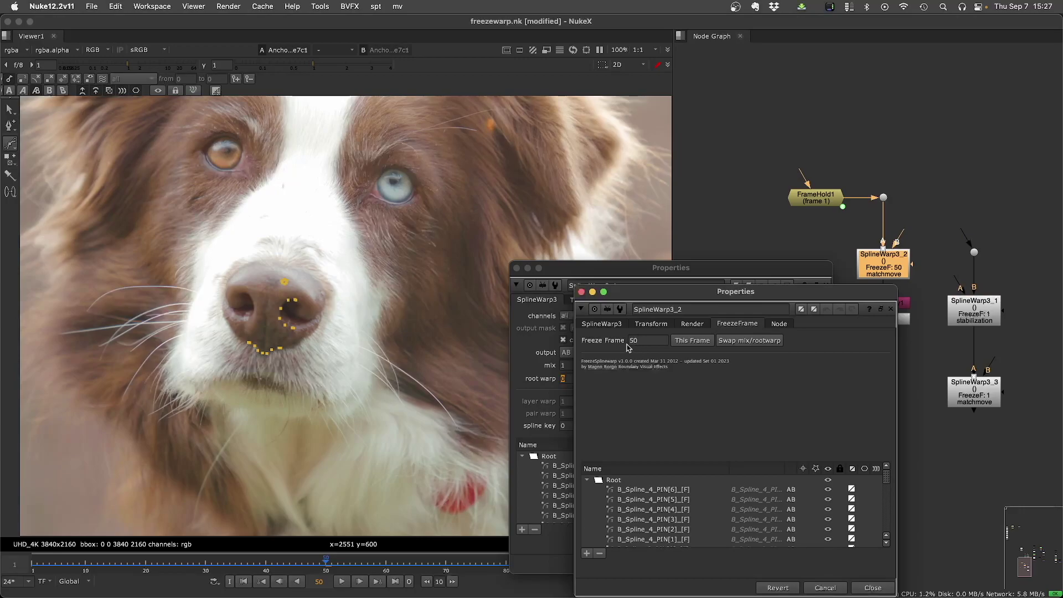
double_click(637, 340)
text(25)
key(Return)
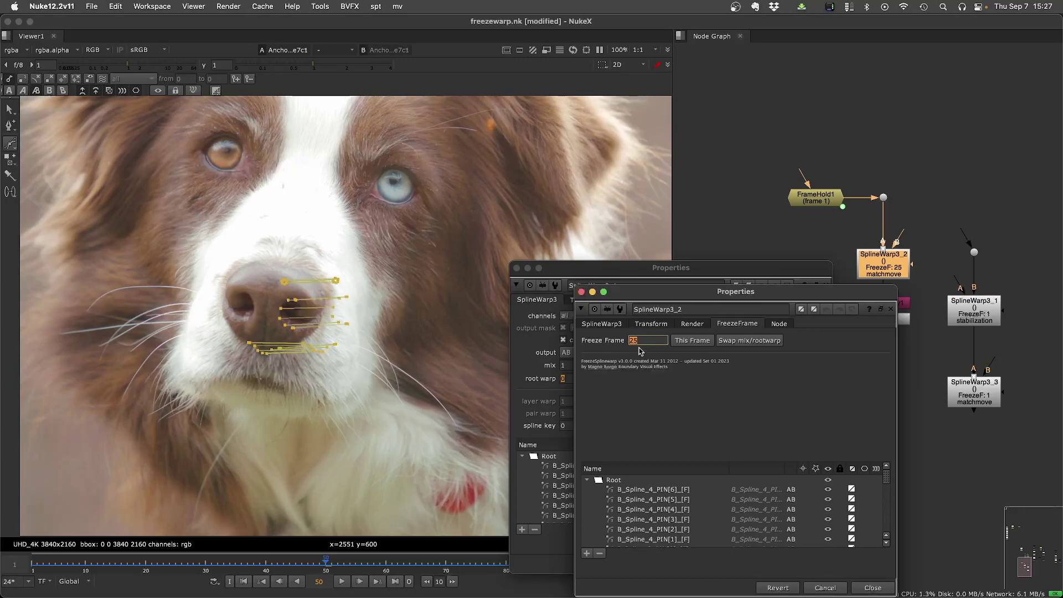
drag(641, 341, 605, 342)
text(1)
key(Return)
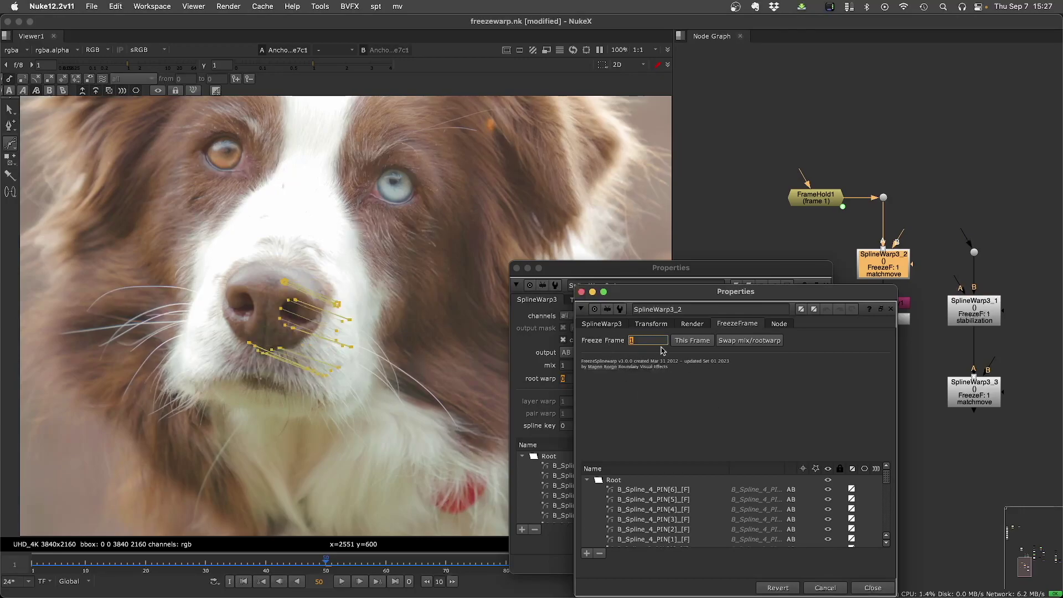
Step: Close all open node properties and open those of the Tracker20 and Tracker46 nodes
click(747, 219)
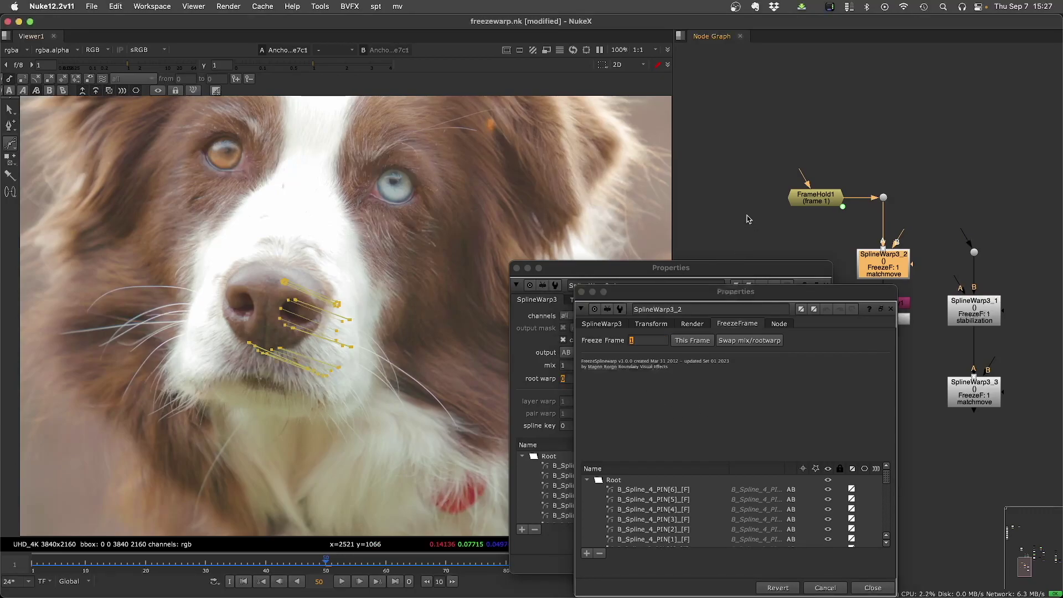
key(super+shift+a)
scroll(789, 285, down, 3)
middle_drag(843, 249, 797, 333)
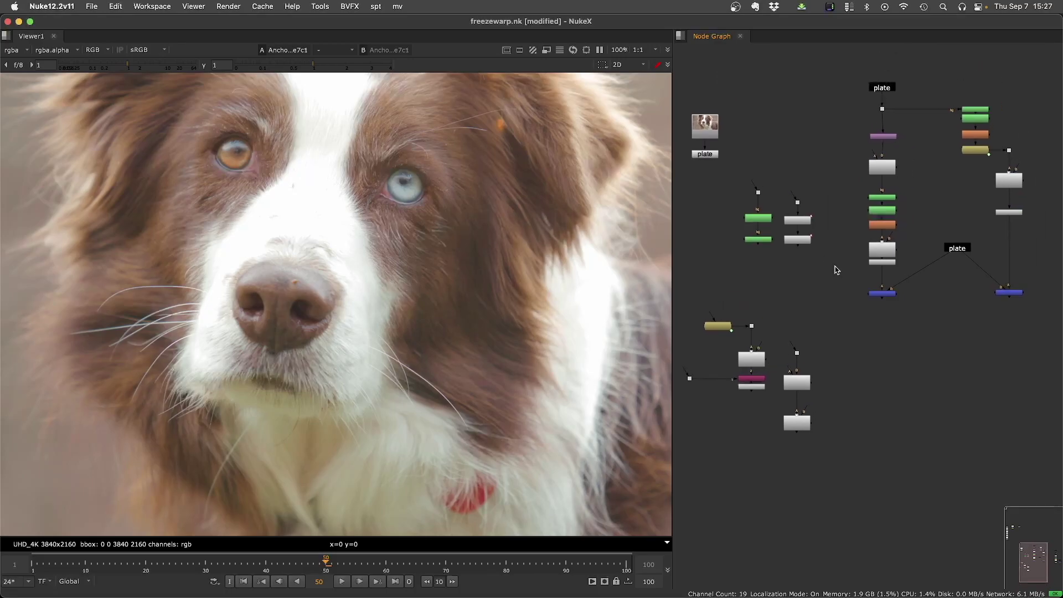
drag(836, 269, 776, 206)
key(Return)
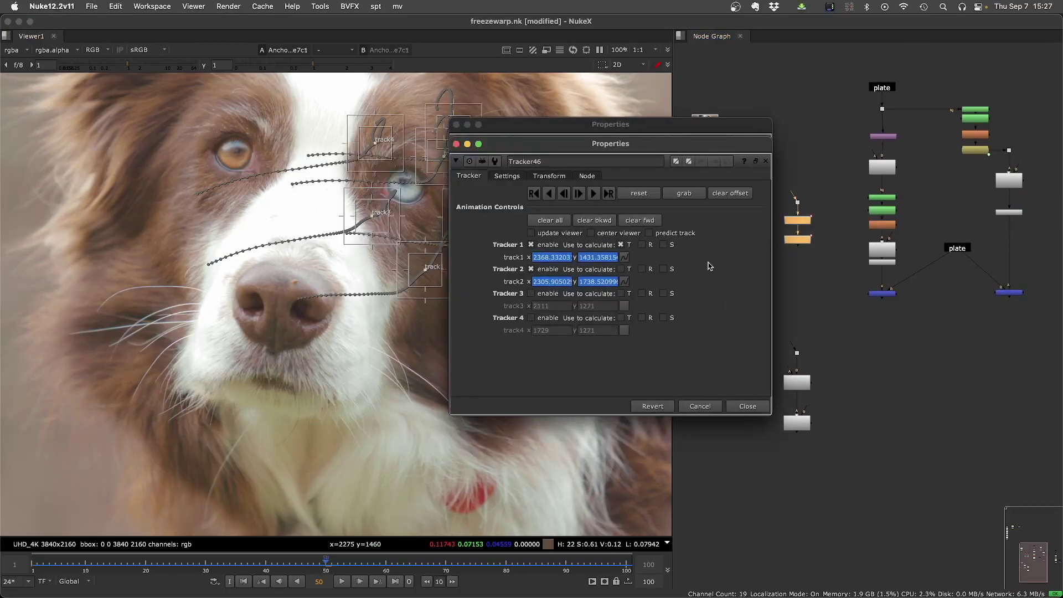
Step: Convert the Tracker20 and Tracker46 nodes to a SplineWarp over frames 1-100, leaving it unfrozen
key(alt+o)
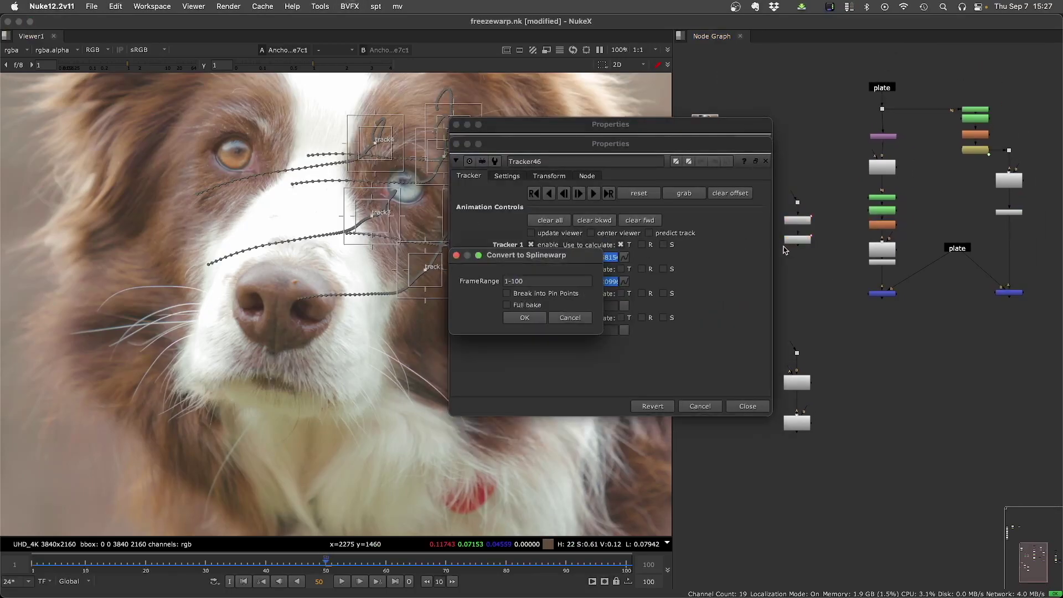
click(524, 318)
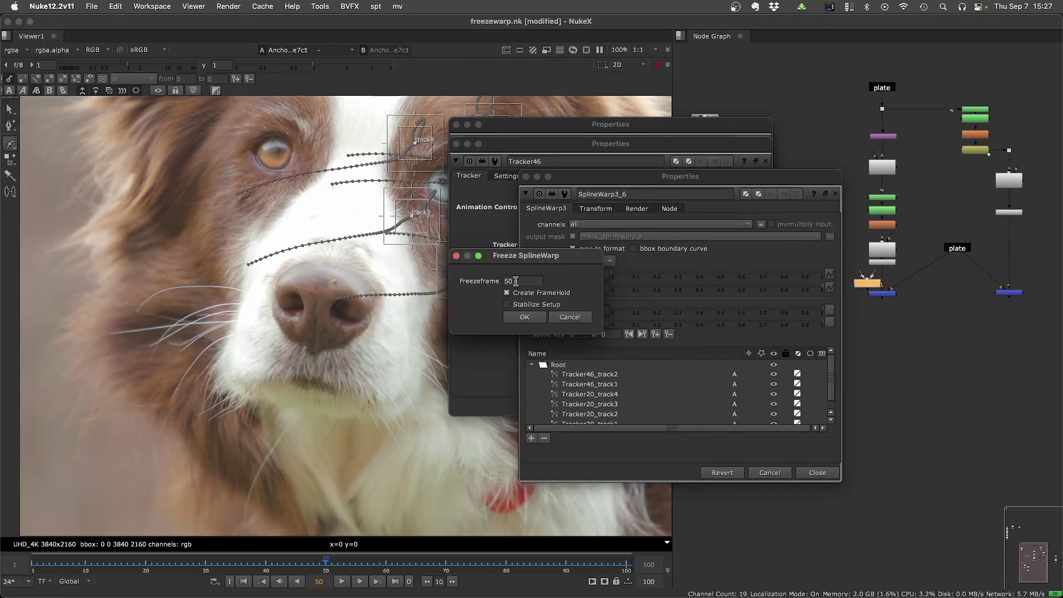
click(513, 281)
text(])
click(569, 317)
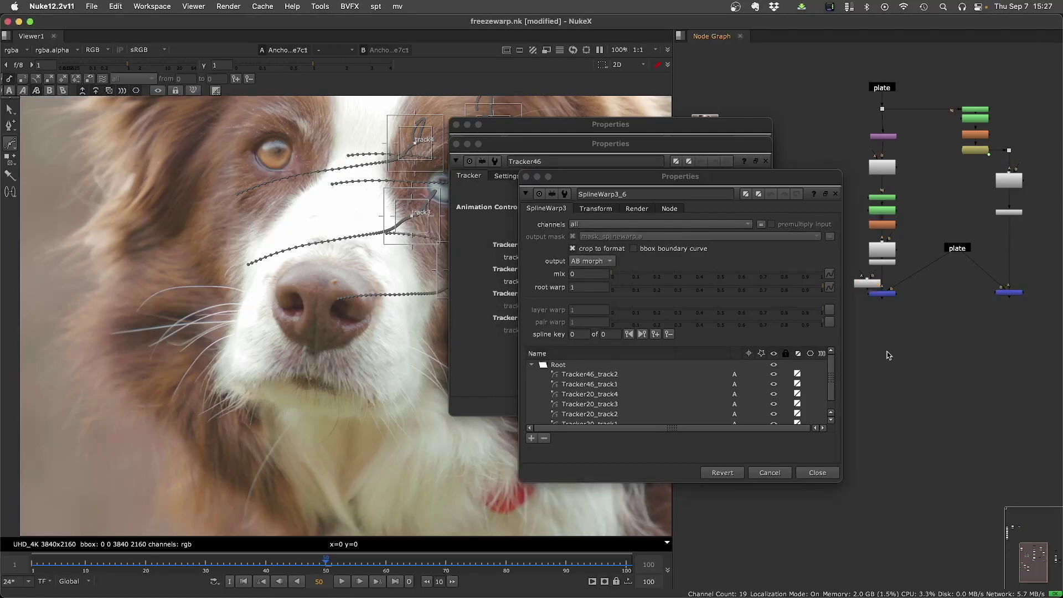
Step: Move the tracker-based SplineWarp below the two tracker nodes and open its properties clear of the node graph
drag(867, 283, 795, 291)
double_click(795, 292)
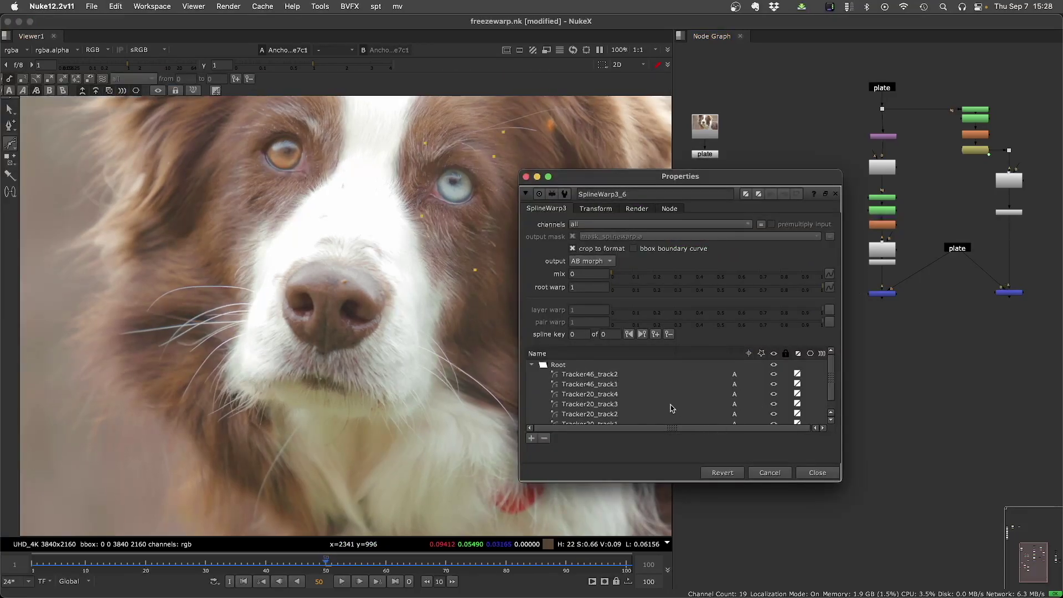
drag(801, 176, 726, 329)
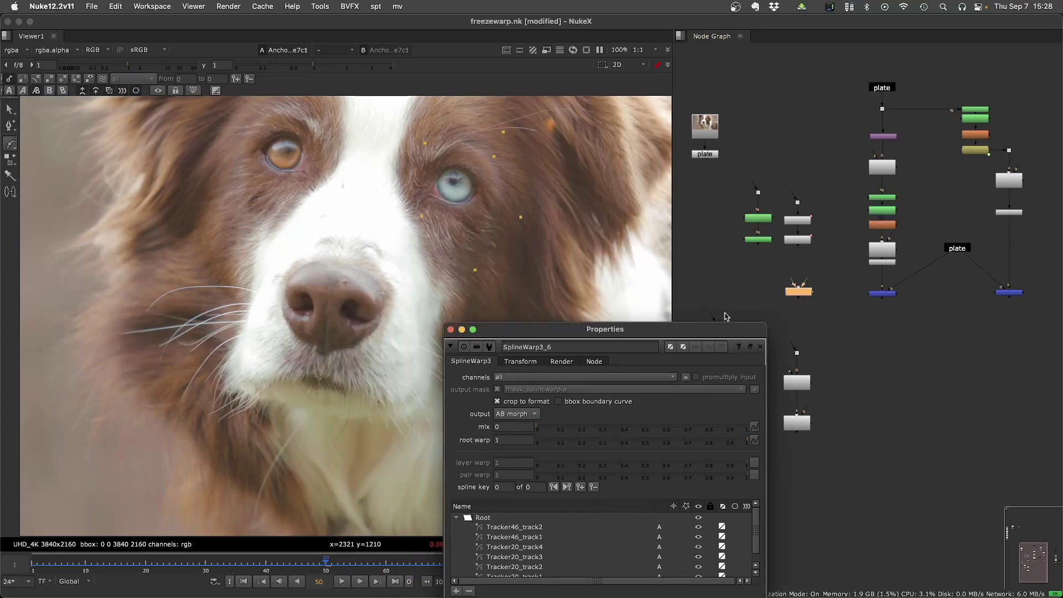
Step: Duplicate all the Tracker46 and Tracker20 points in SplineWarp3_6 to B and join them, then close its properties
drag(607, 333, 672, 193)
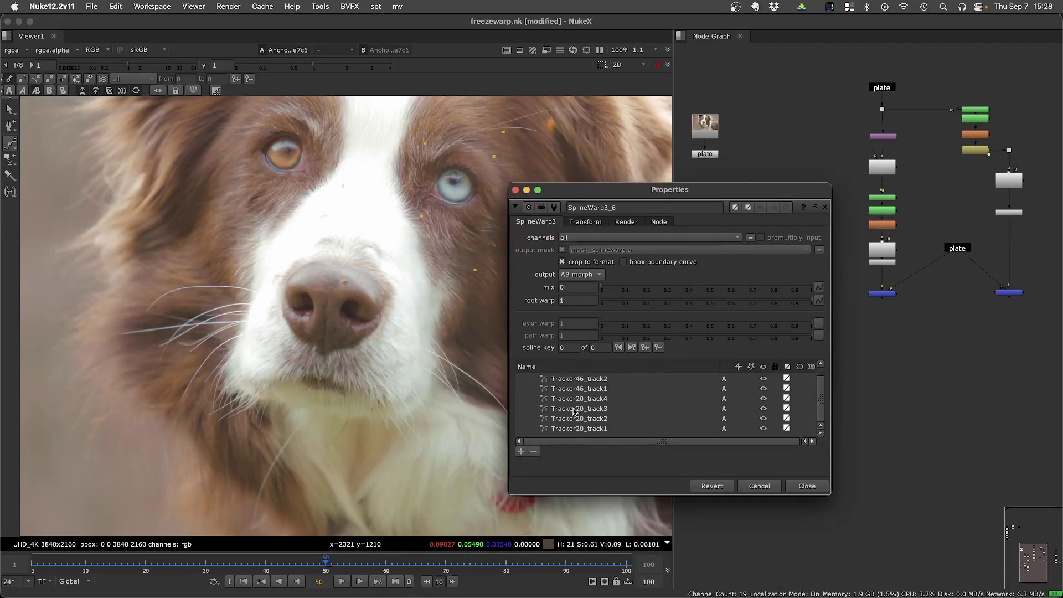
click(579, 433)
drag(820, 404, 819, 393)
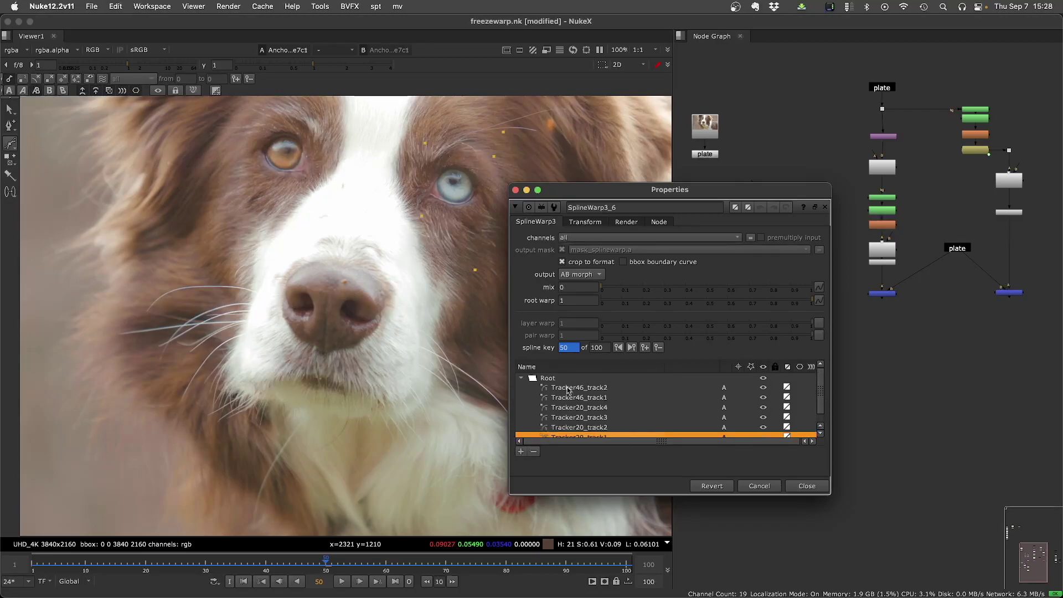
shift+drag(570, 389, 586, 422)
right_click(585, 422)
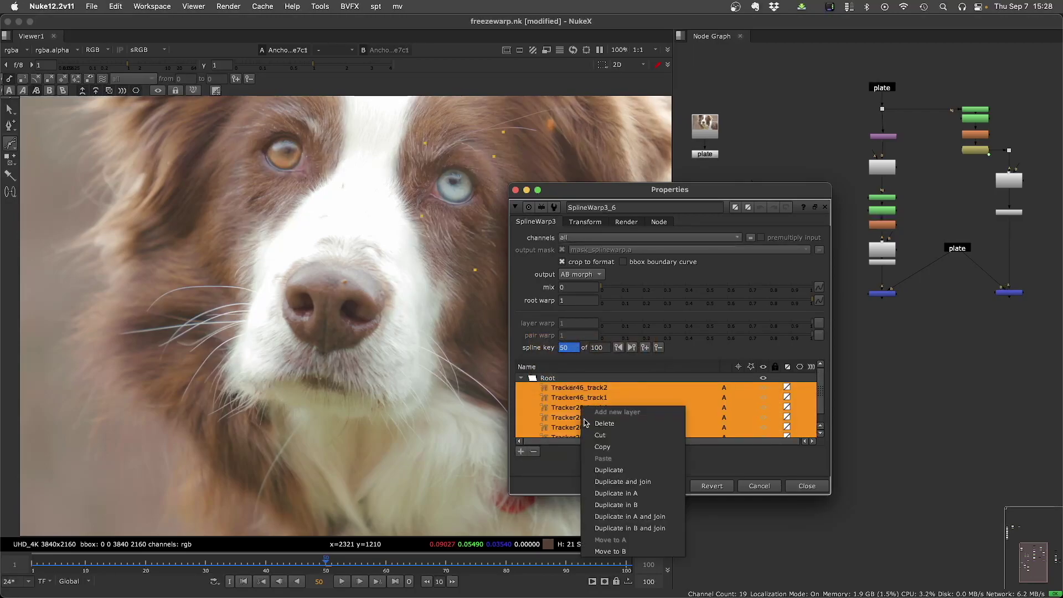
click(655, 529)
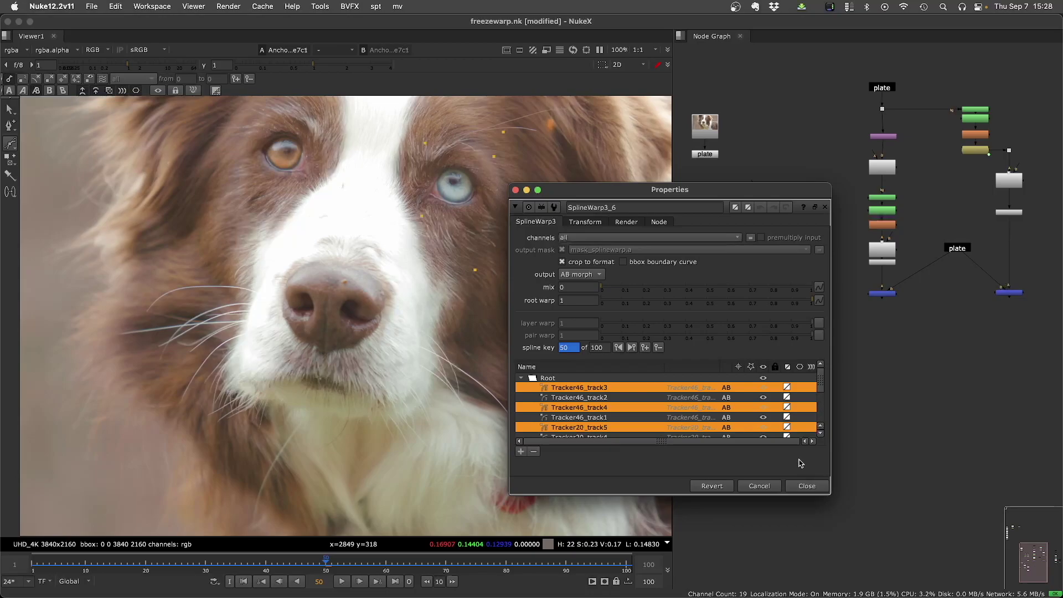
click(808, 489)
Step: Check the FreezeFrame settings of SplineWarp3_2 and dismiss its properties without changes
double_click(759, 362)
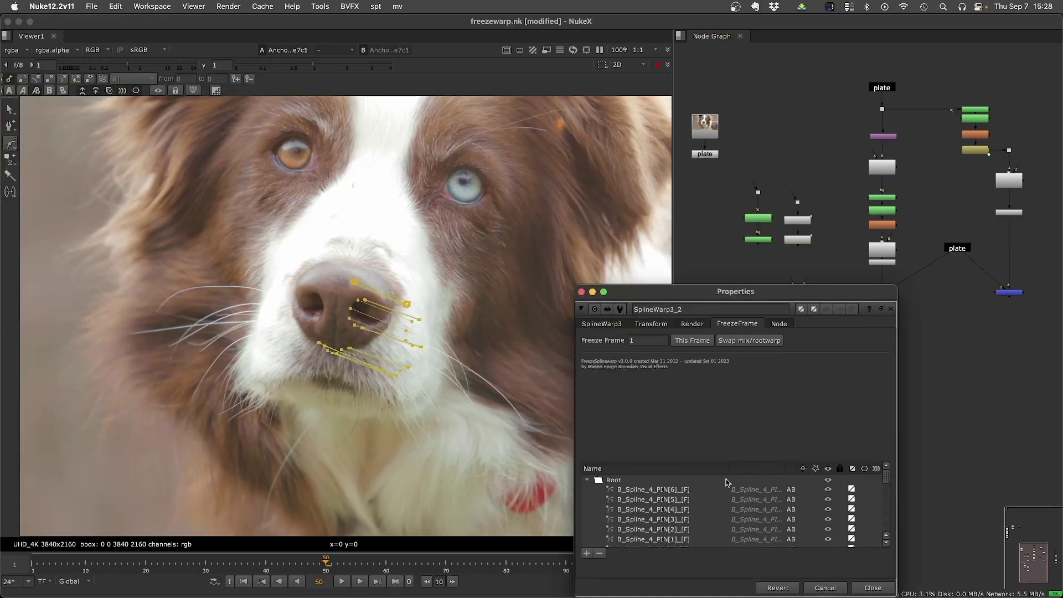
click(825, 588)
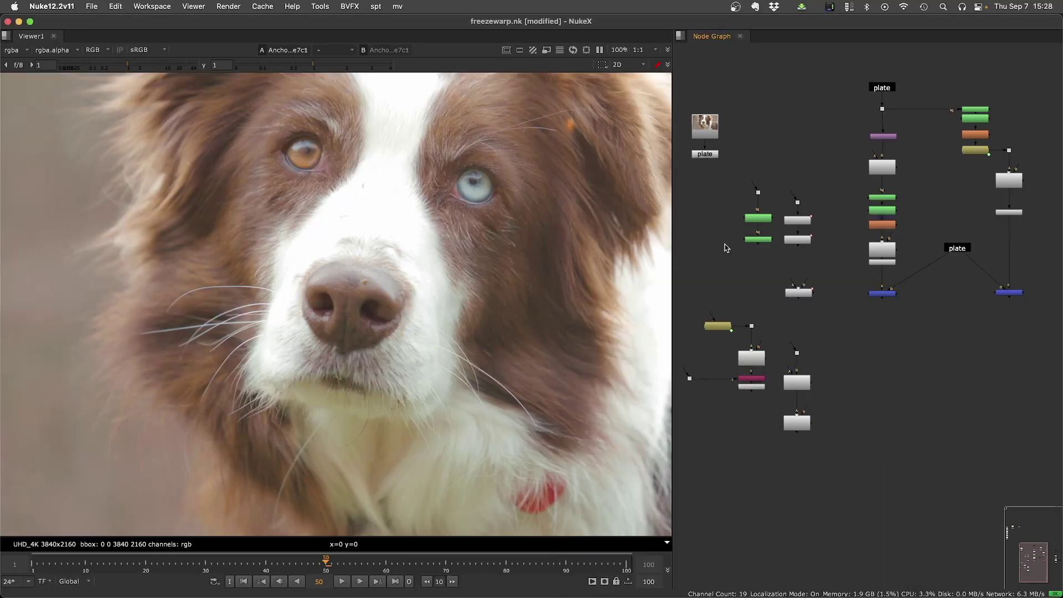
Step: Convert both roto nodes and both tracker nodes to one SplineWarp over frames 1-100 without pin points, leaving it unfrozen
drag(722, 258, 790, 247)
double_click(797, 220)
click(747, 387)
drag(740, 203, 830, 281)
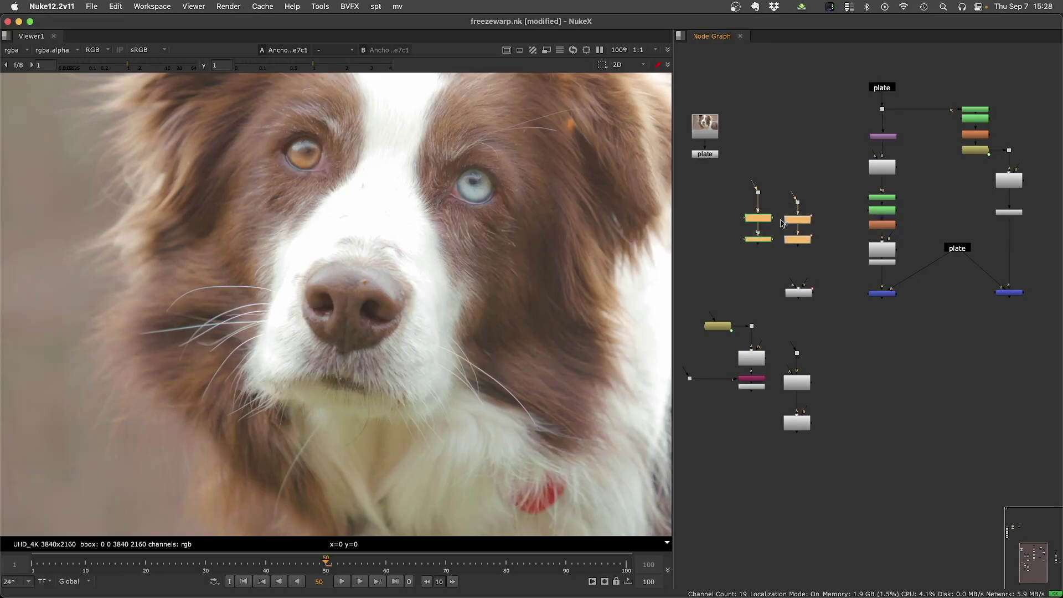
key(F8)
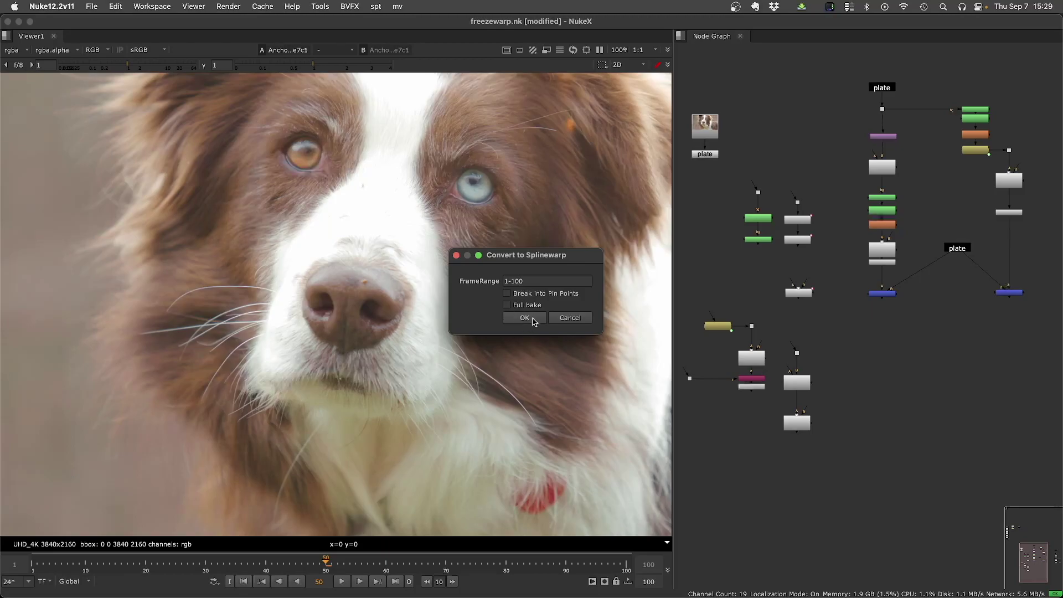
click(524, 318)
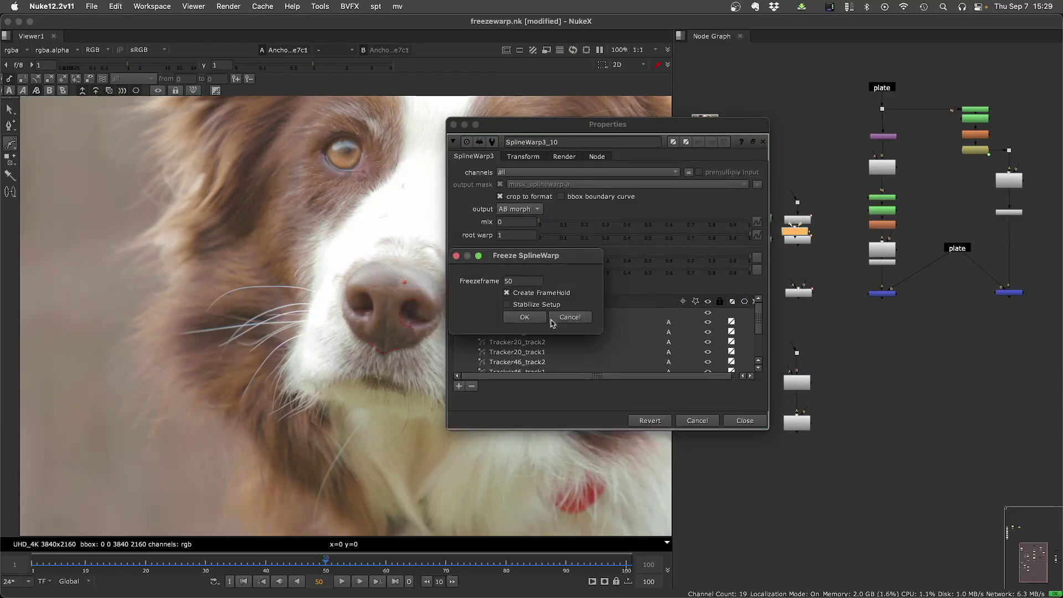
click(569, 320)
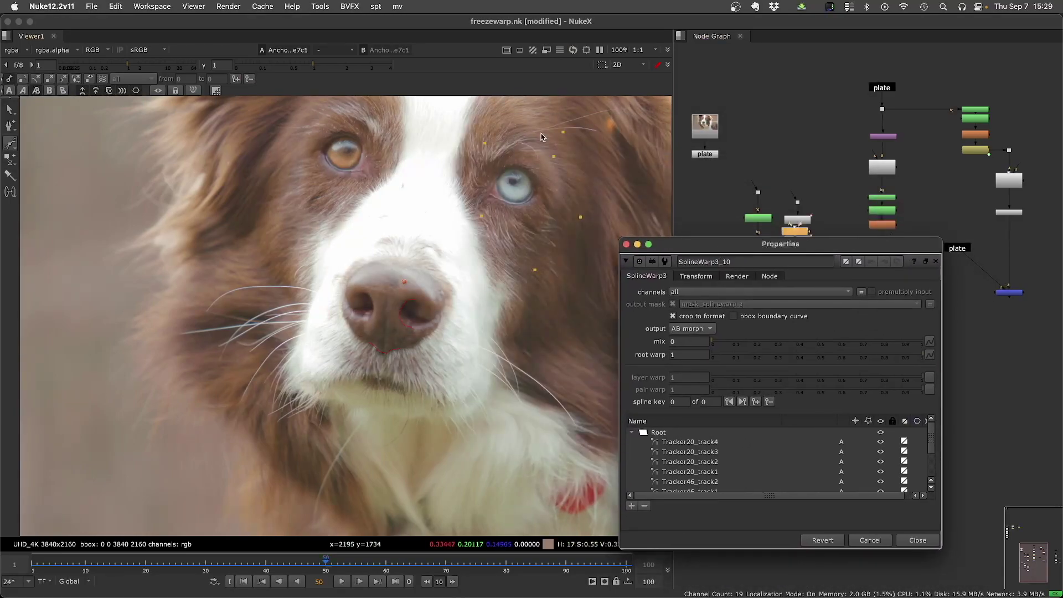
Step: Inspect the nostril B-spline inside the new SplineWarp3_10 and delete that node
click(401, 323)
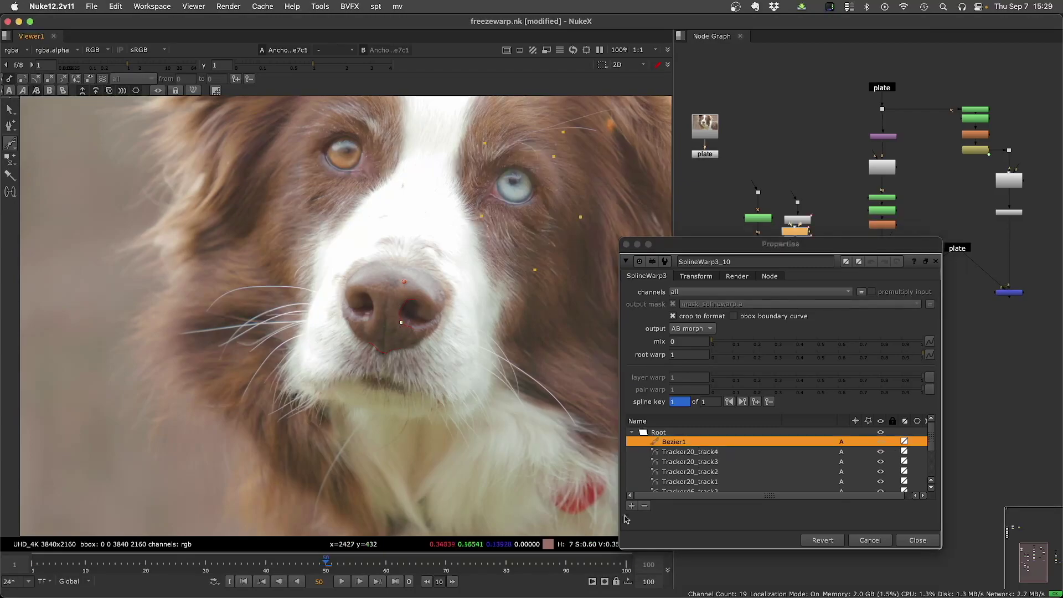
click(644, 505)
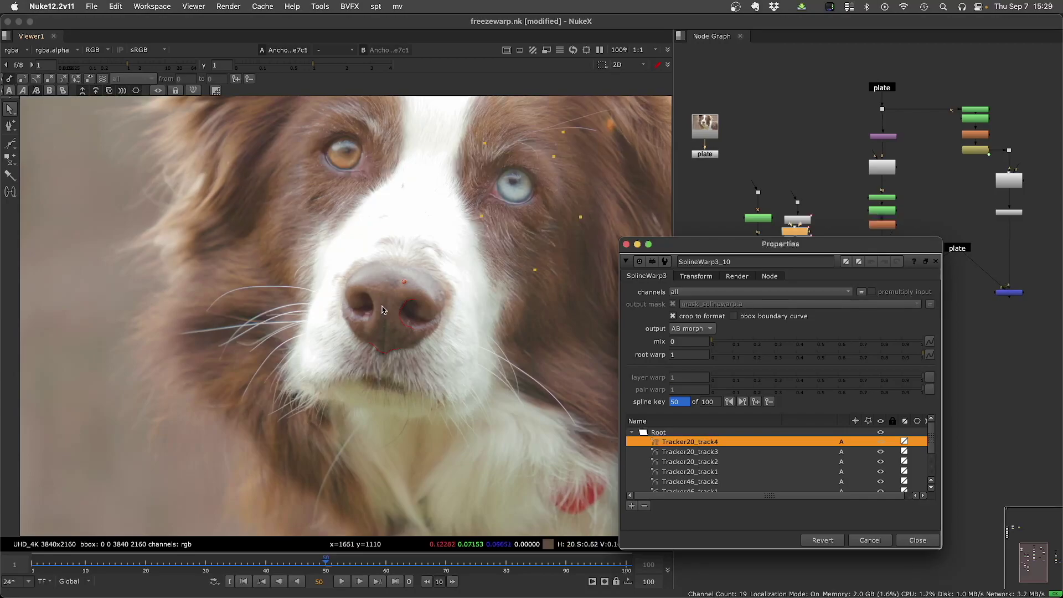
click(402, 325)
key(ctrl+v)
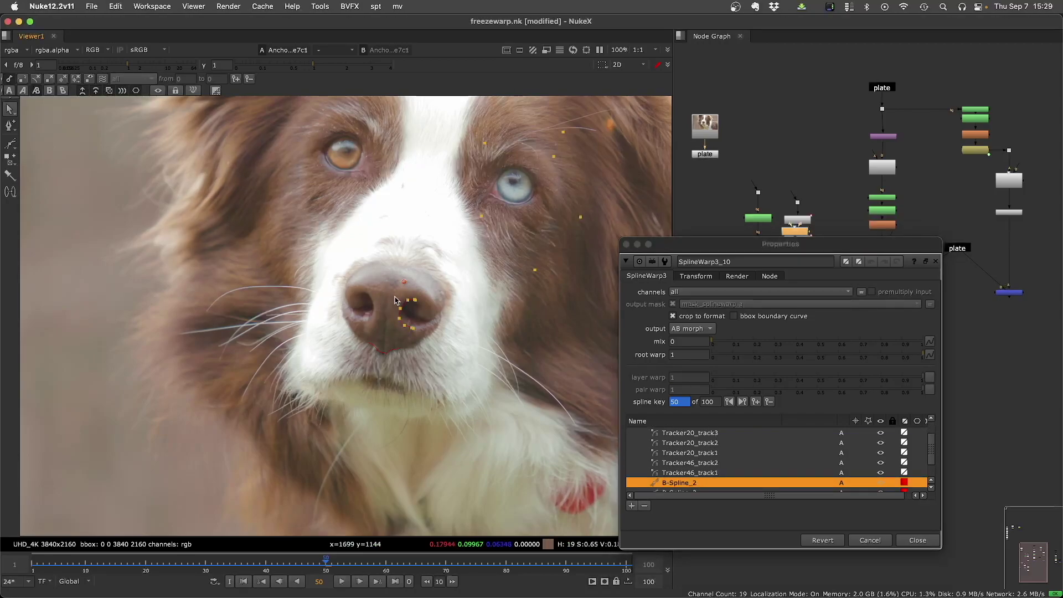
drag(403, 307, 432, 339)
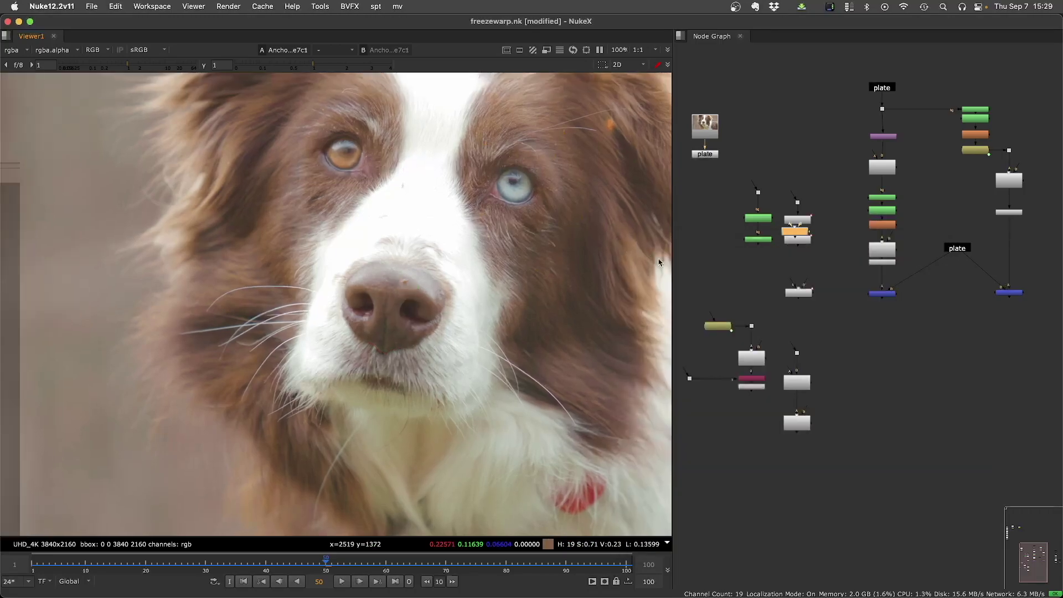
click(627, 244)
key(Delete)
Step: Convert the four roto and tracker nodes over frames 1-100 with Break into Pin Points, freezing at frame 50 with a FrameHold
drag(724, 198, 839, 273)
drag(837, 268, 712, 214)
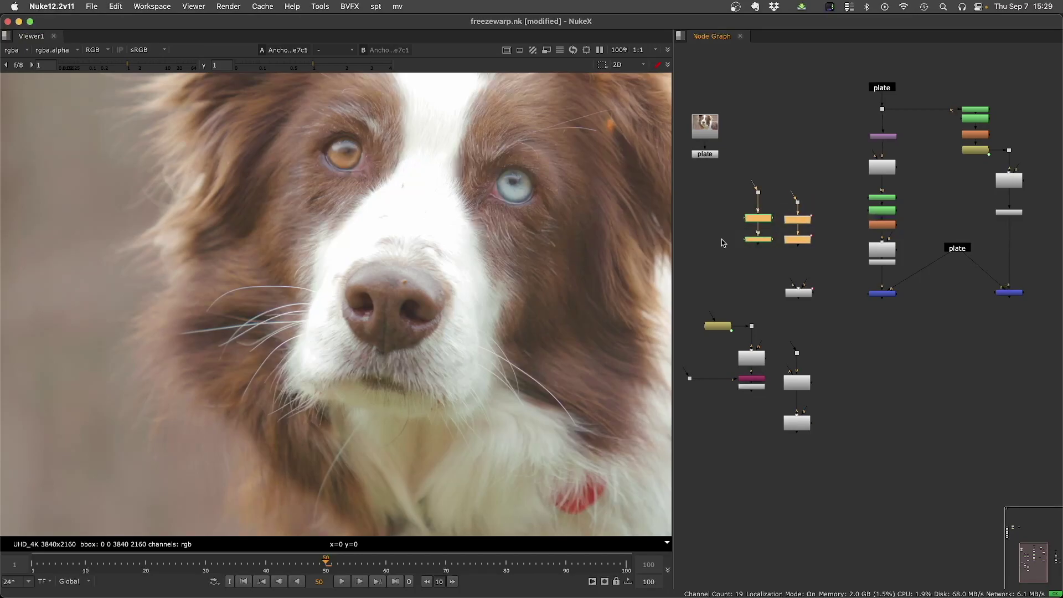
key(alt+w)
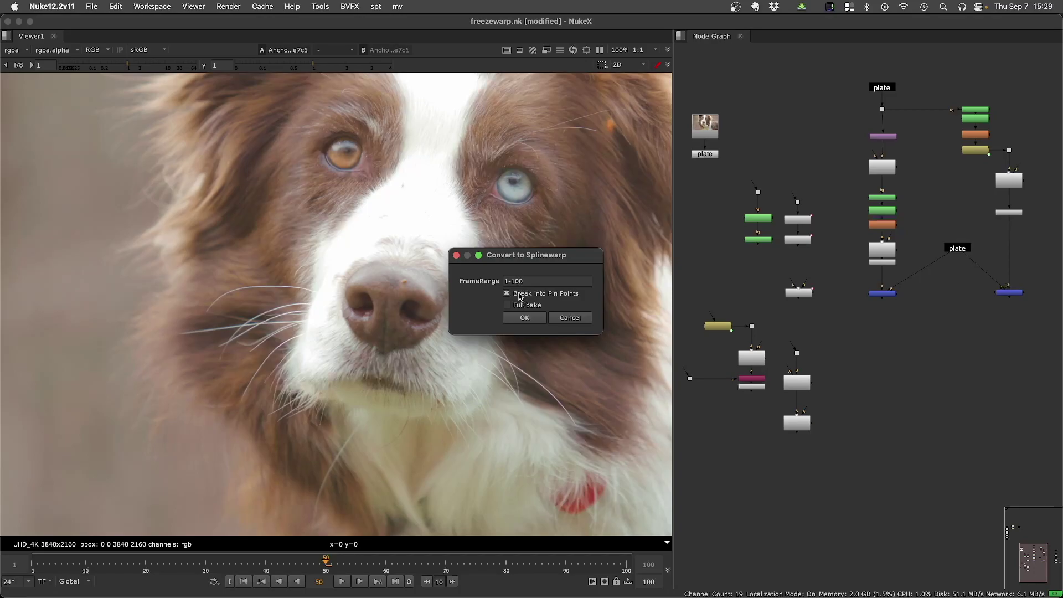
click(525, 318)
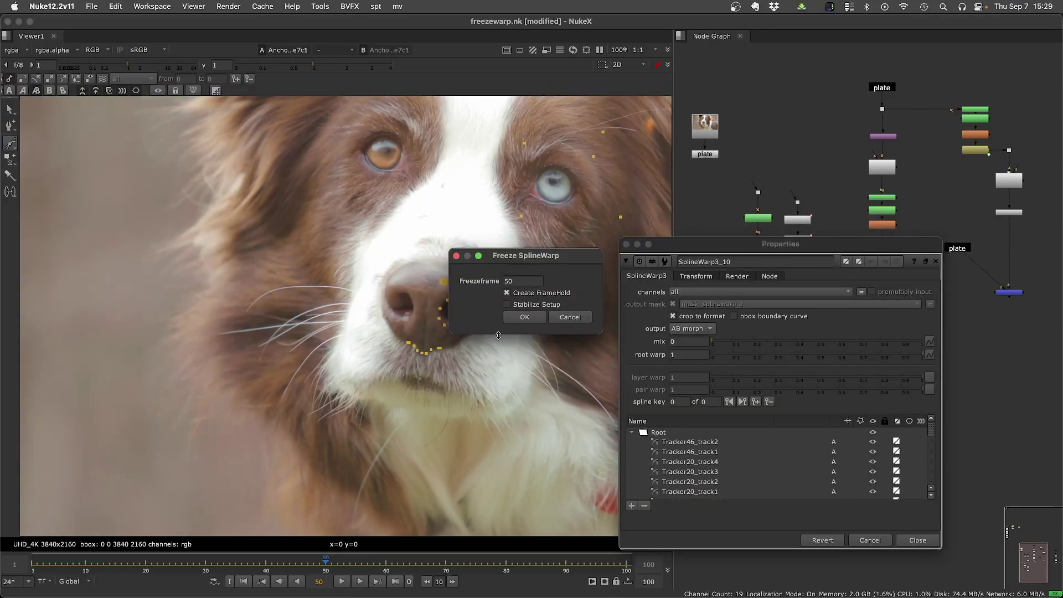
click(524, 318)
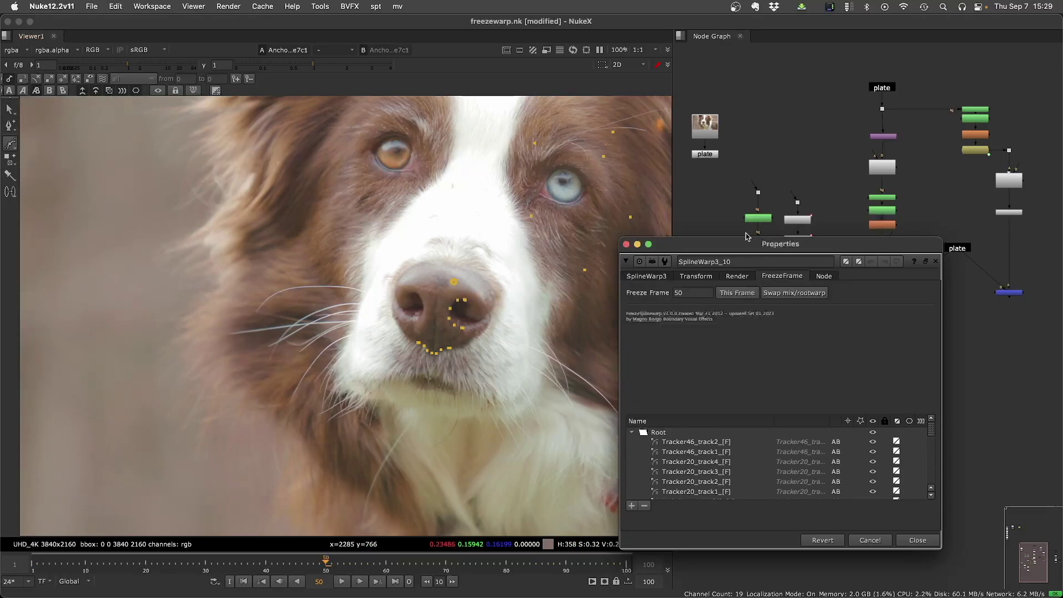
Step: Delete all the nodes of the newly created frozen SplineWarp setup, including those used by expressions
click(718, 210)
key(Delete)
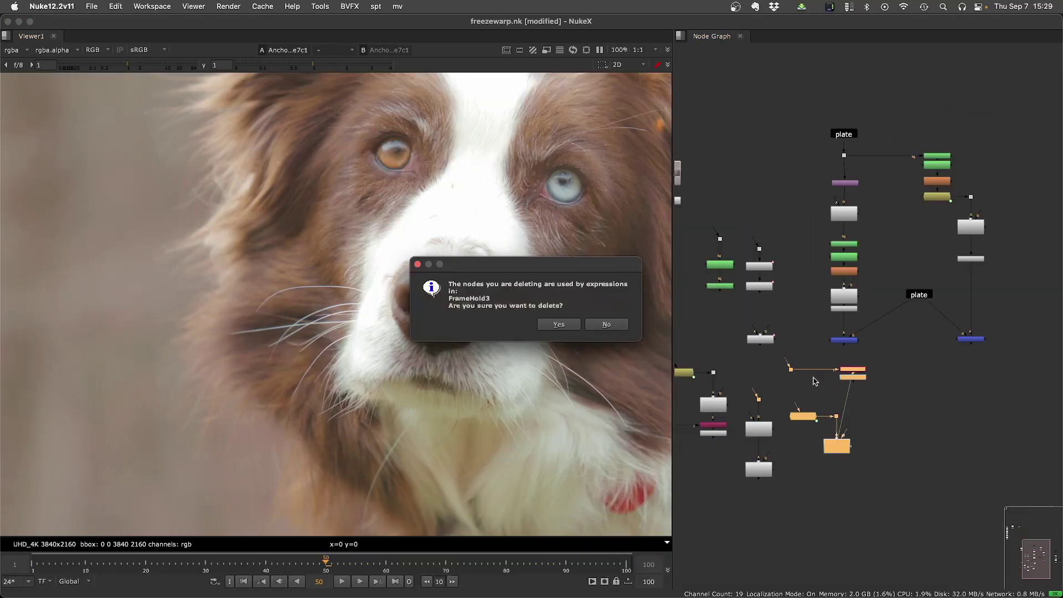
key(Return)
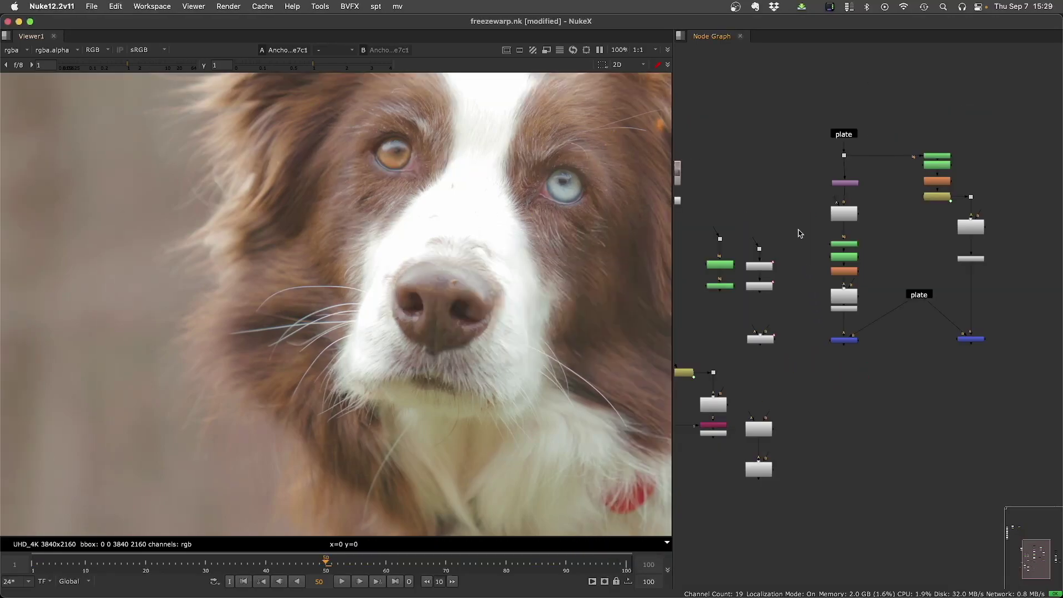
Step: View the plate at the head of the stabilize branch and the output of SplineWarp3_5 with its properties open
click(842, 135)
key(1)
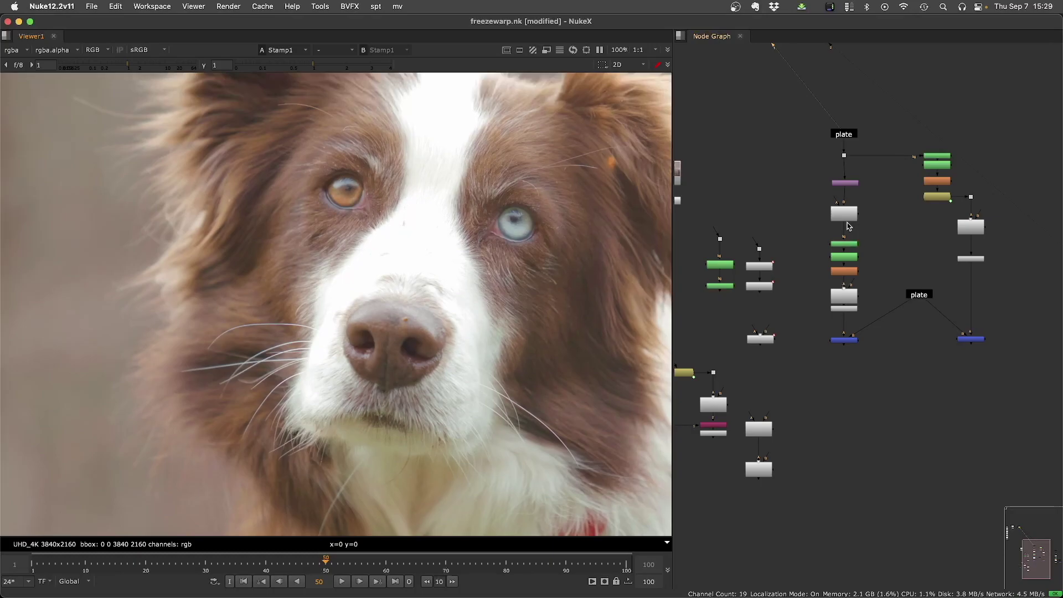
double_click(839, 215)
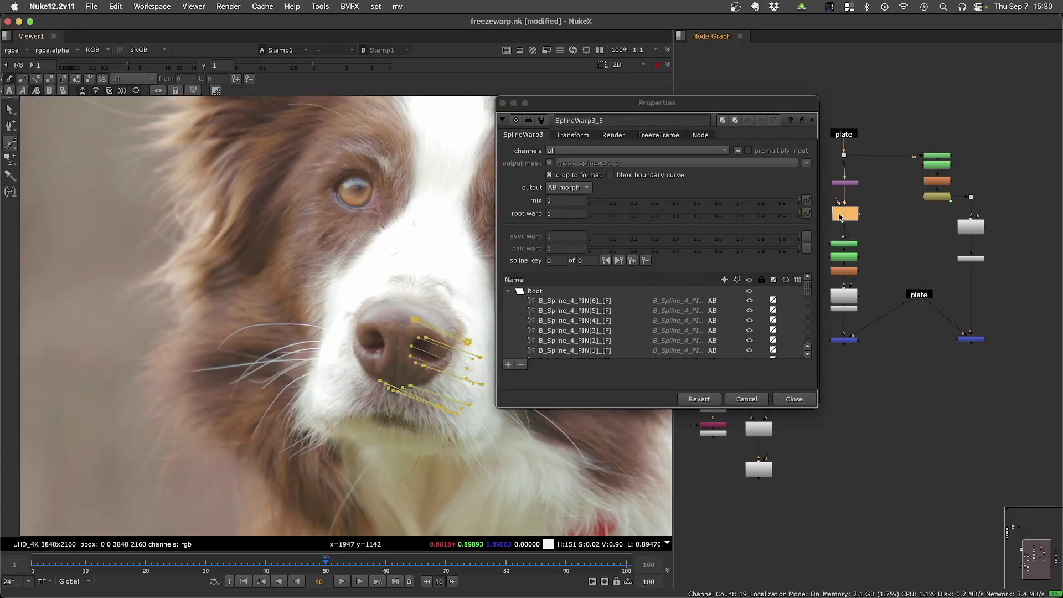
key(1)
middle_drag(339, 363, 232, 337)
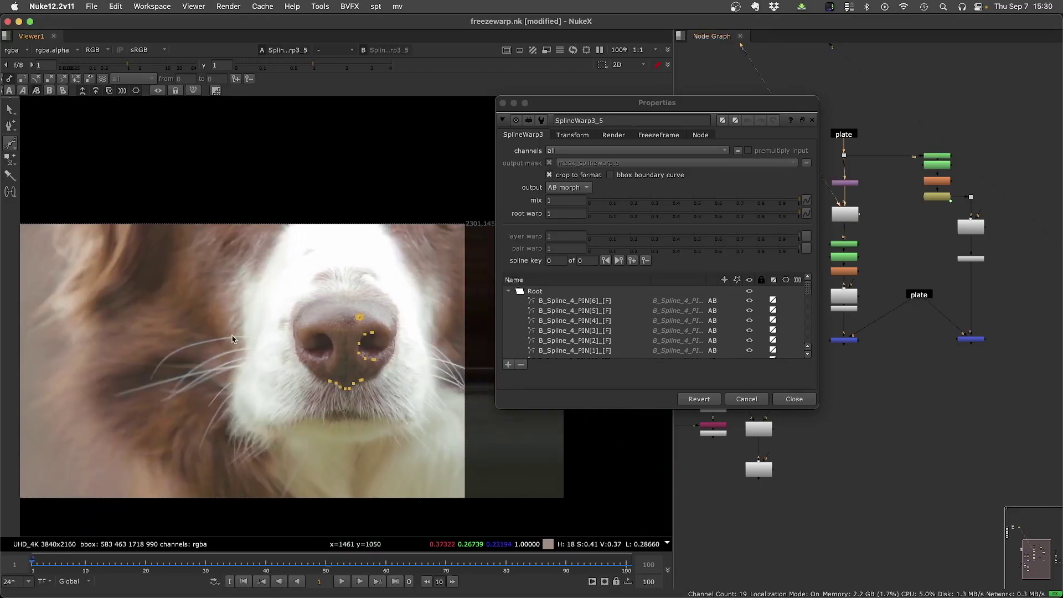
Step: Advance the stabilized SplineWarp3_5 result to frame 61 and move its properties clear of the stabilize branch
key(shift+Right)
key(shift+Right)
key(shift+Right)
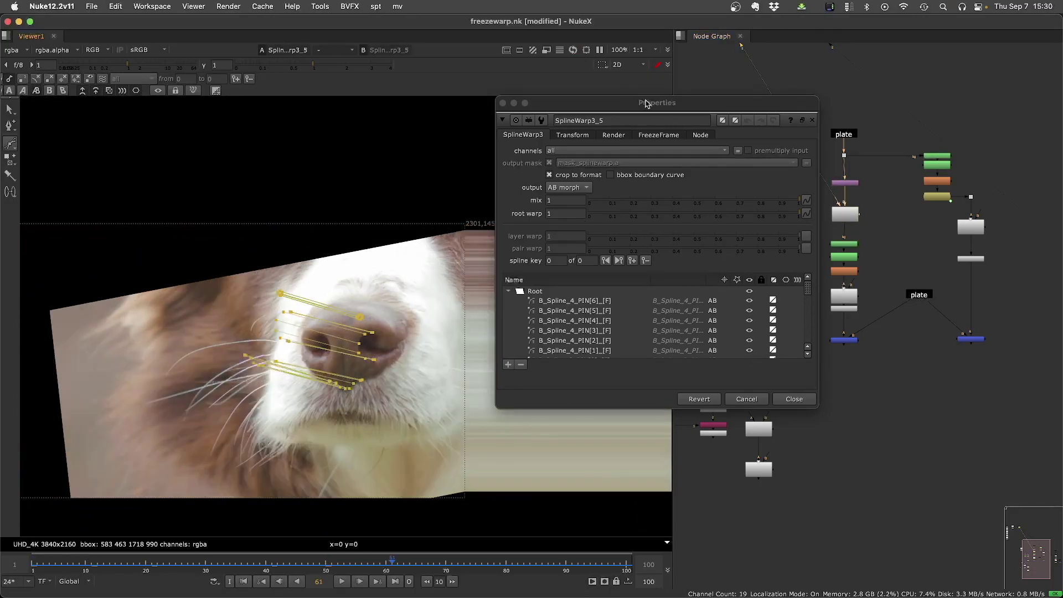
drag(657, 102, 851, 386)
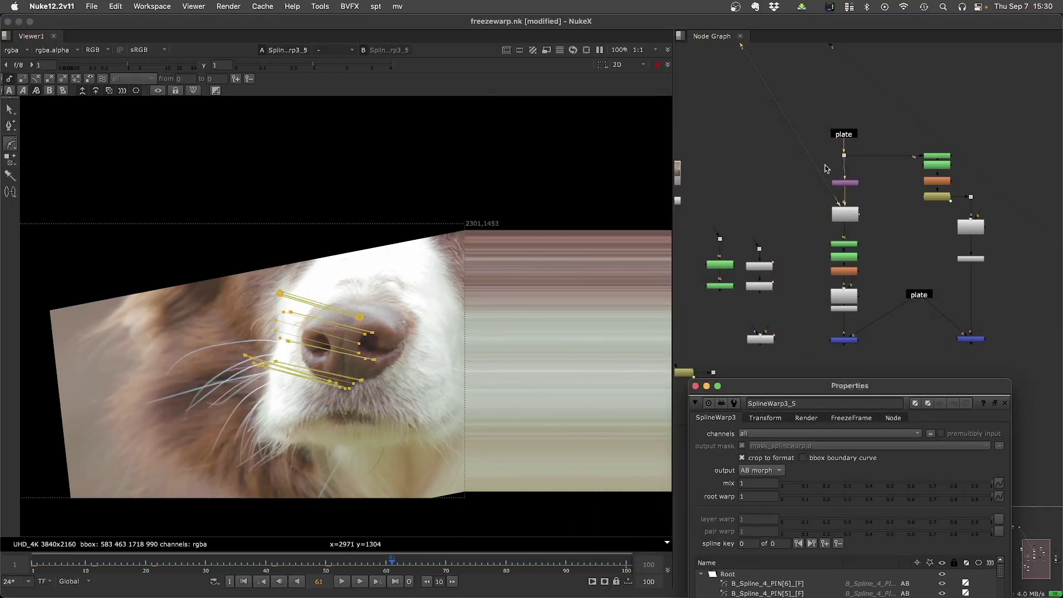
Step: Compare the Crop1 output with the SplineWarp3_5 stabilization and go to frame 100
click(845, 182)
key(1)
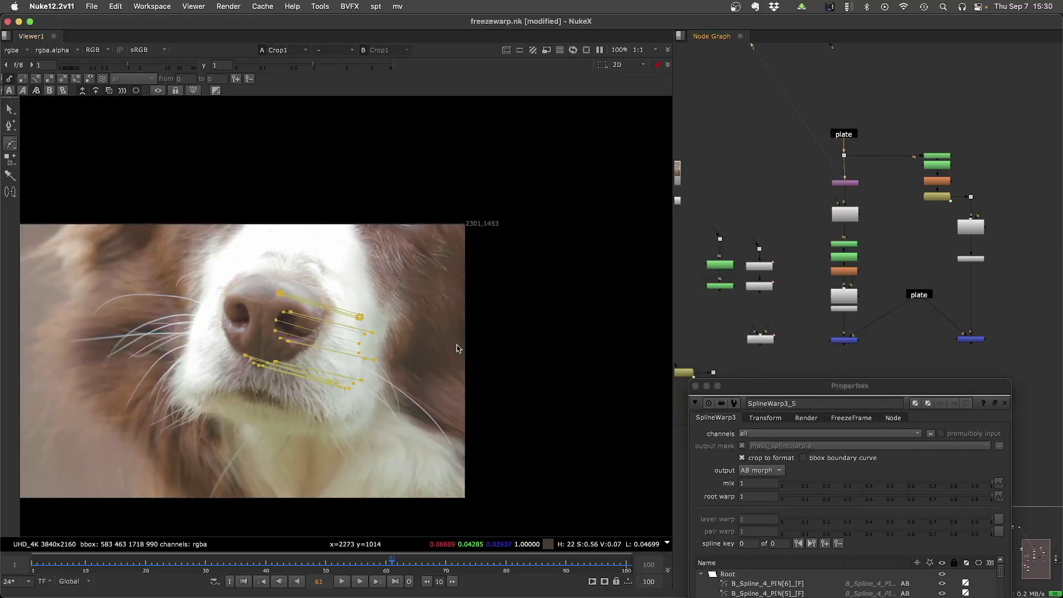
click(841, 216)
key(2)
key(End)
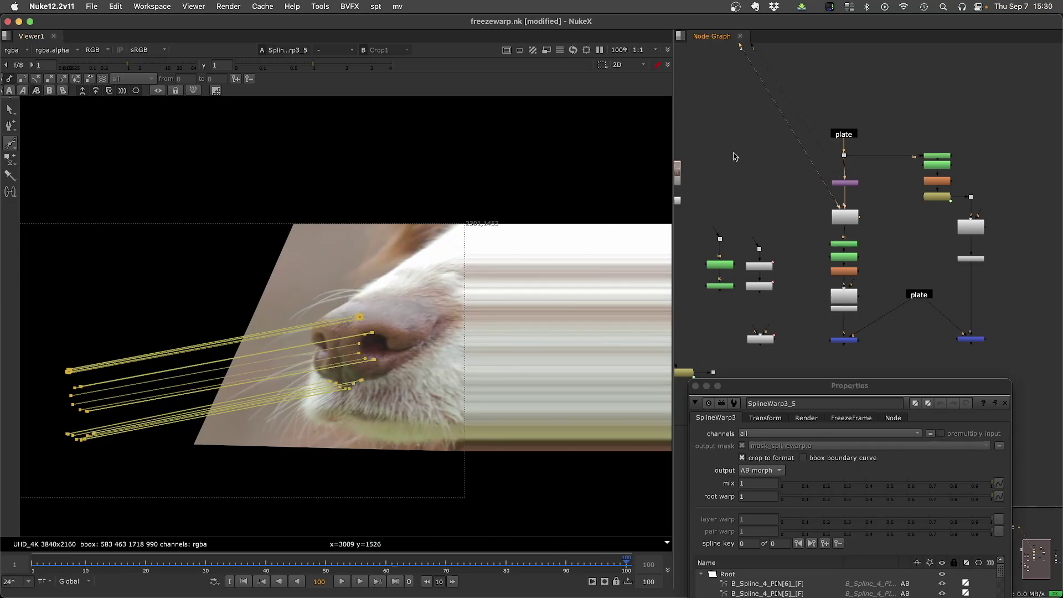
Step: Compare the original plate with the stabilized nose from SplineWarp3_5 on frame 100
drag(819, 106, 857, 143)
key(1)
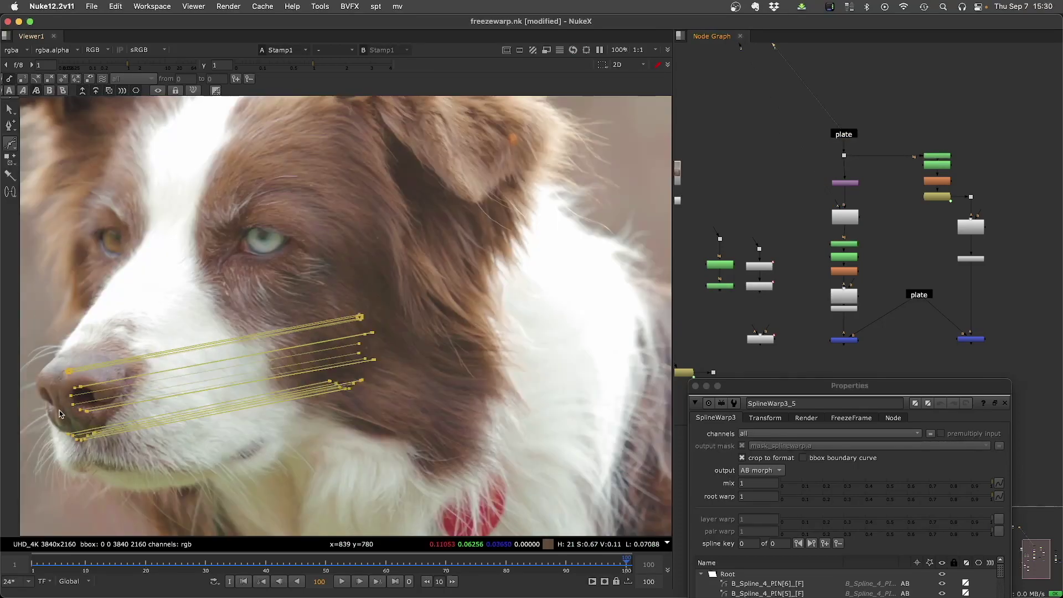
click(837, 221)
key(1)
scroll(360, 366, up, 2)
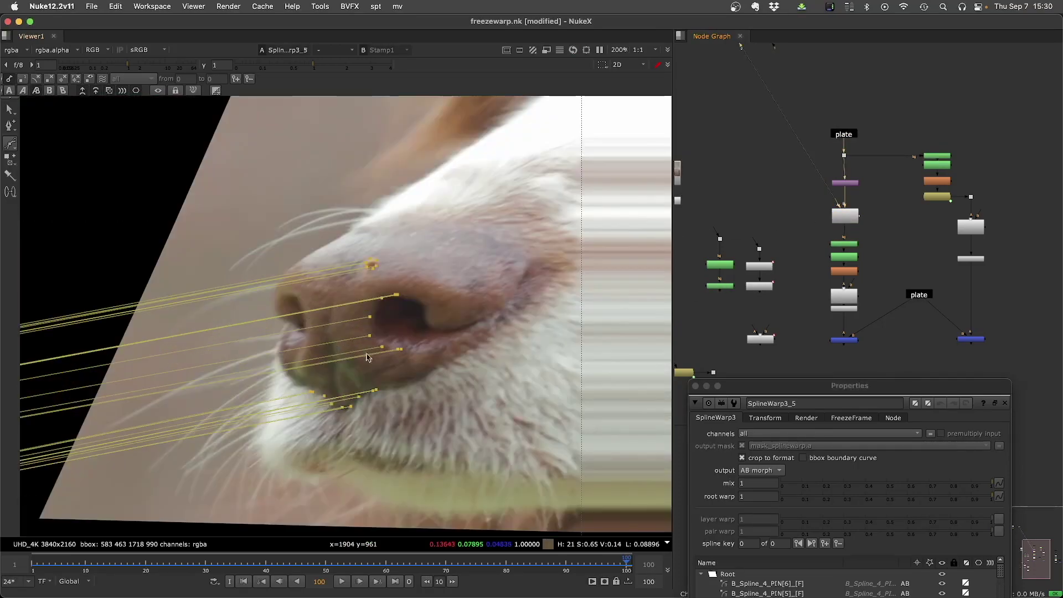
Step: Step the stabilized nose close-up back from frame 100 to frame 10 in ten-frame jumps
key(shift+Left)
key(shift+Left)
key(shift+Left)
key(shift+Left)
key(shift+Left)
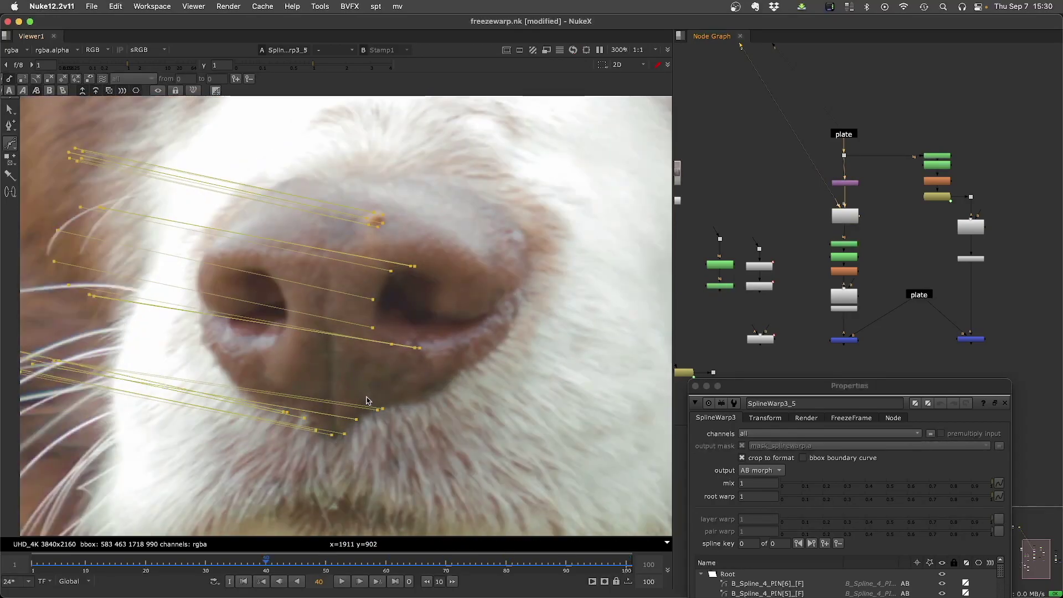
key(shift+Left)
key(shift+Left)
key(shift+Left)
key(shift+Left)
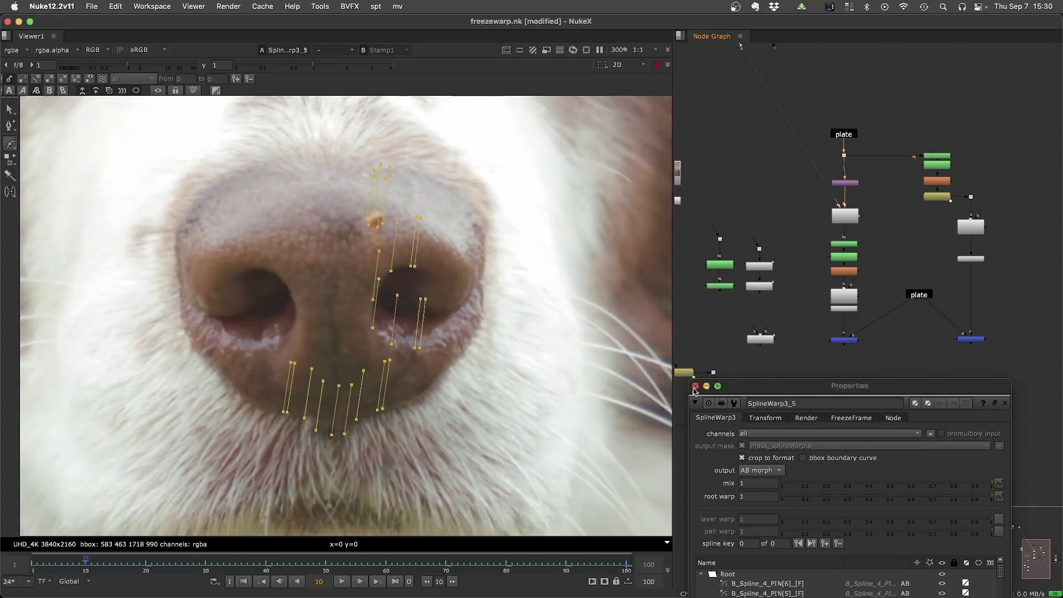
Step: View the paint on the stabilized nose in RotoPaint2 and open that node's properties
scroll(844, 242, up, 3)
click(849, 244)
key(1)
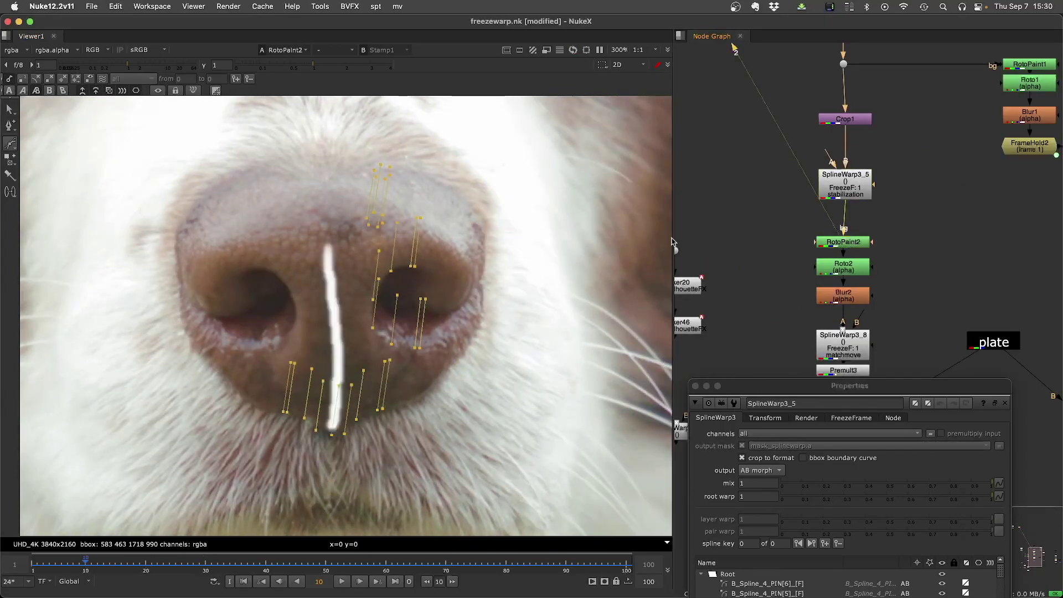
double_click(845, 242)
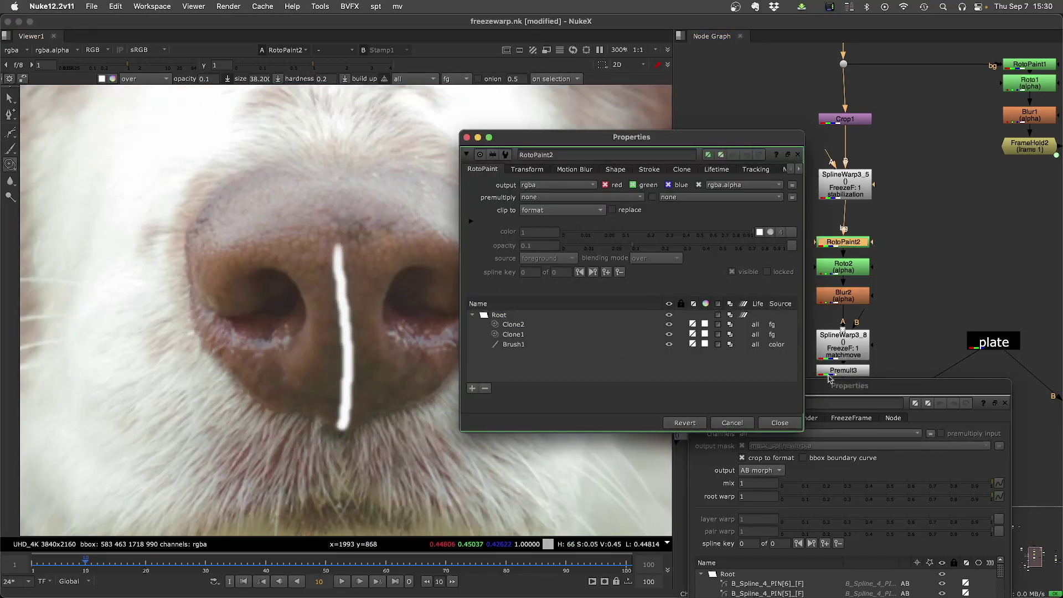
Step: View the matchmoved paint over the plate at Merge2 and close all open node properties
click(907, 311)
scroll(907, 312, down, 3)
middle_drag(907, 311, 935, 272)
drag(876, 318, 923, 350)
key(2)
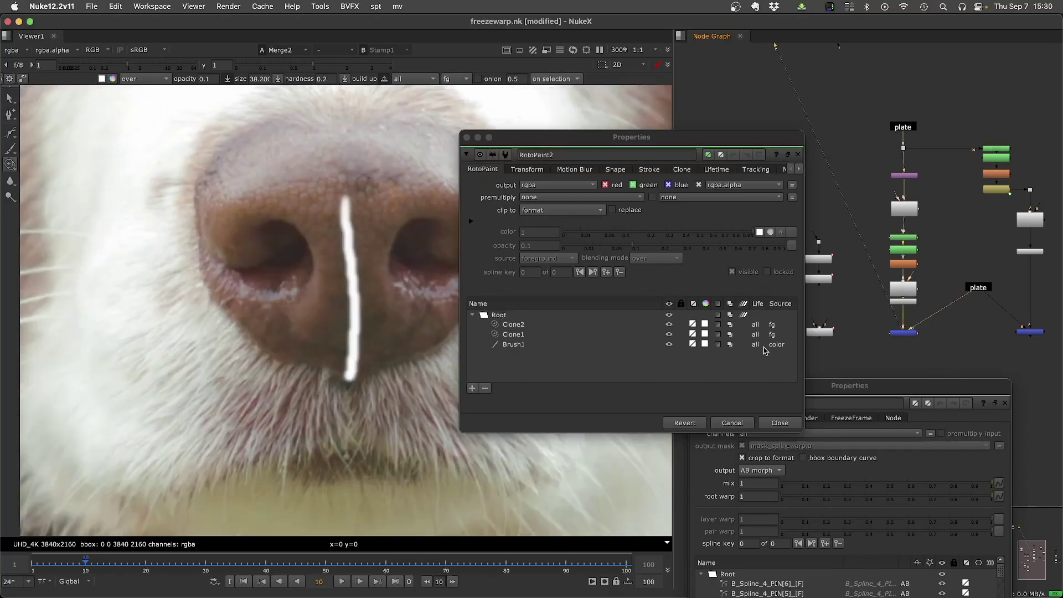
key(super+shift+a)
scroll(411, 279, down, 3)
middle_drag(405, 352, 382, 382)
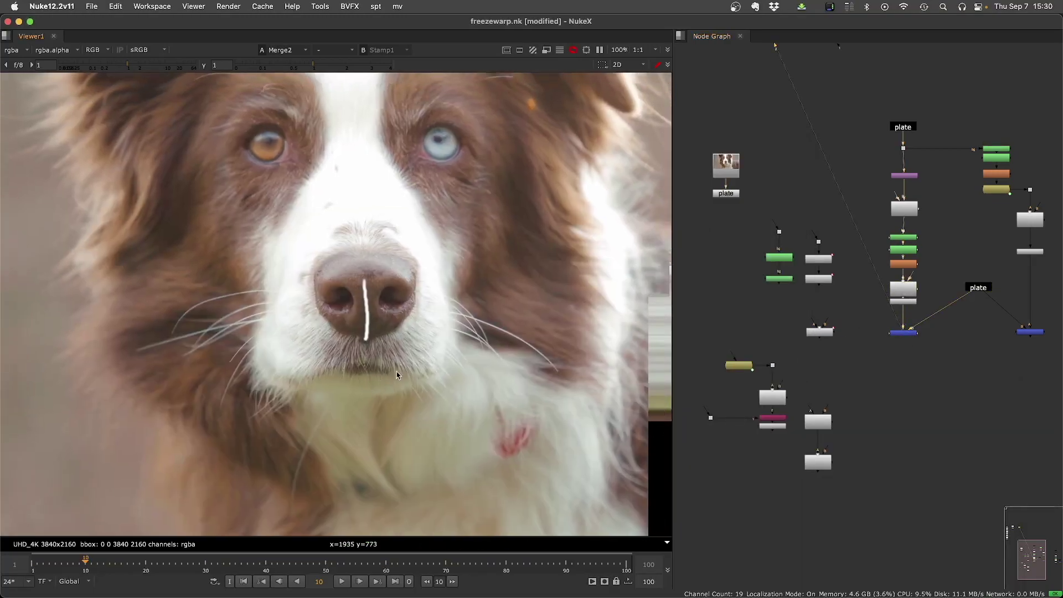
Step: Check the matchmoved paint on the nose at Merge2 from frame 1 through to a close-up on frame 100
scroll(383, 381, down, 2)
middle_drag(412, 326, 391, 324)
key(shift+Left)
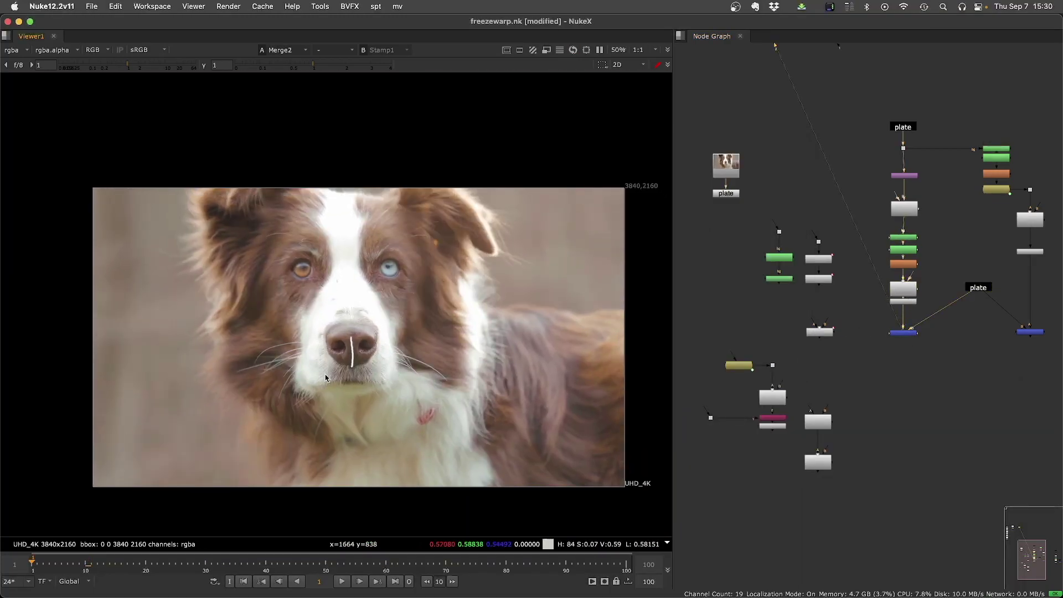
key(shift+Right)
key(shift+Right)
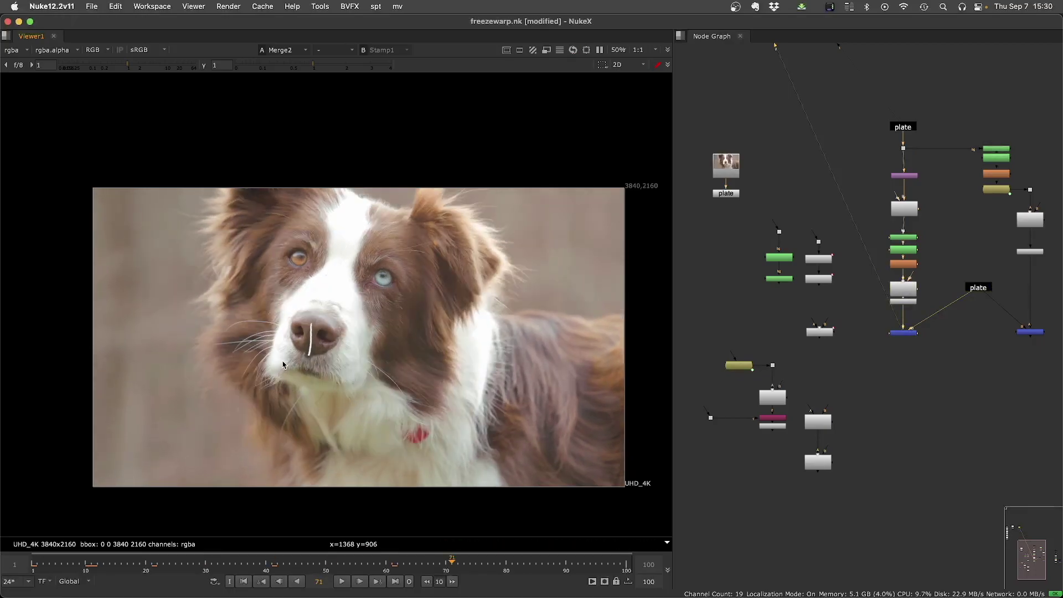
scroll(359, 292, up, 2)
scroll(359, 291, up, 2)
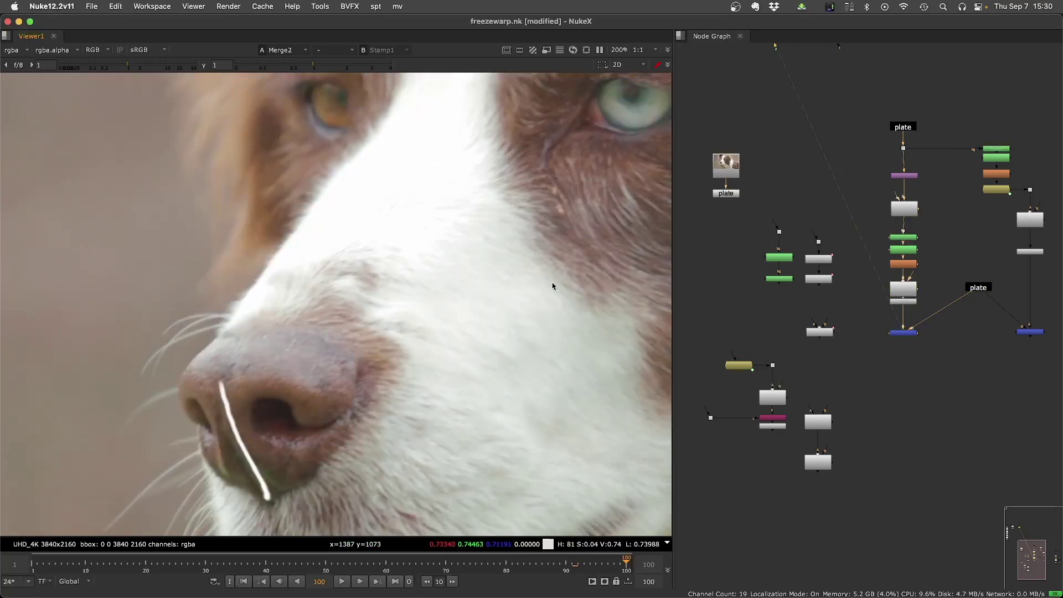
Step: View the held painted frame at FrameHold2 and return to frame 1 with the nose in view
middle_drag(921, 250, 775, 289)
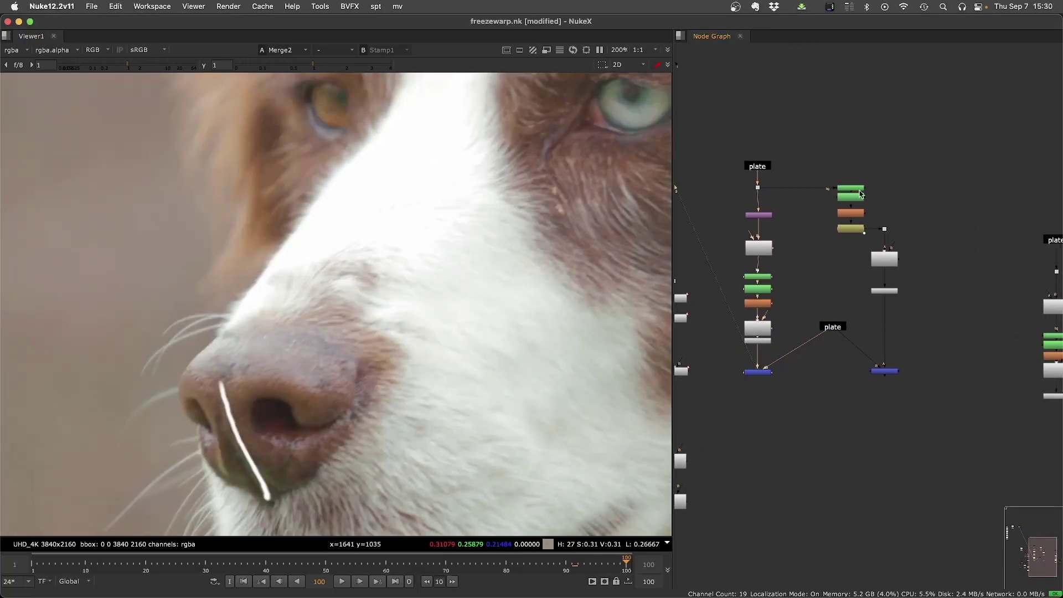
scroll(902, 320, up, 3)
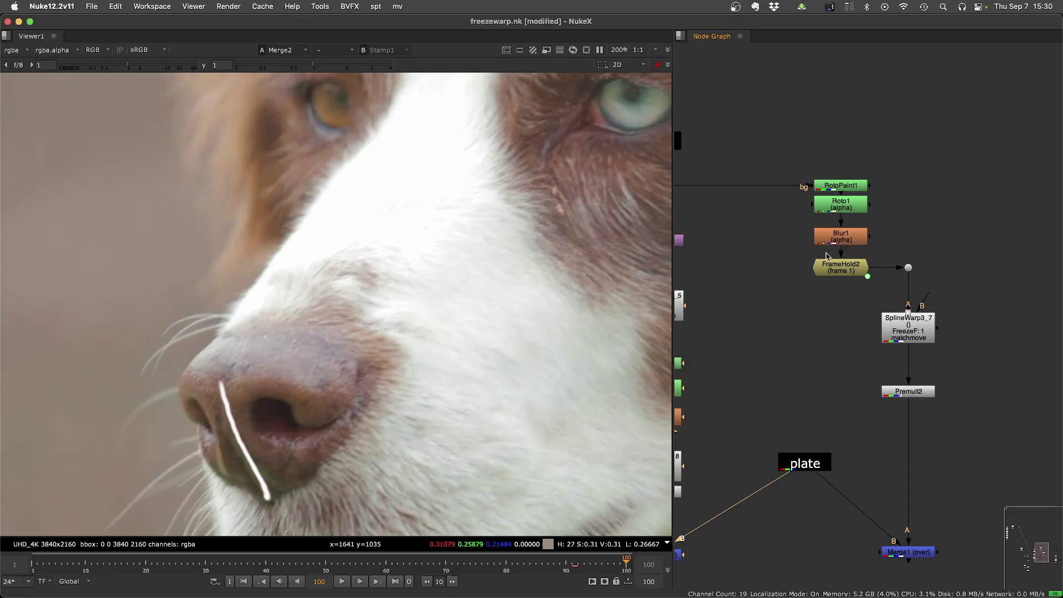
scroll(851, 283, down, 3)
scroll(880, 318, up, 3)
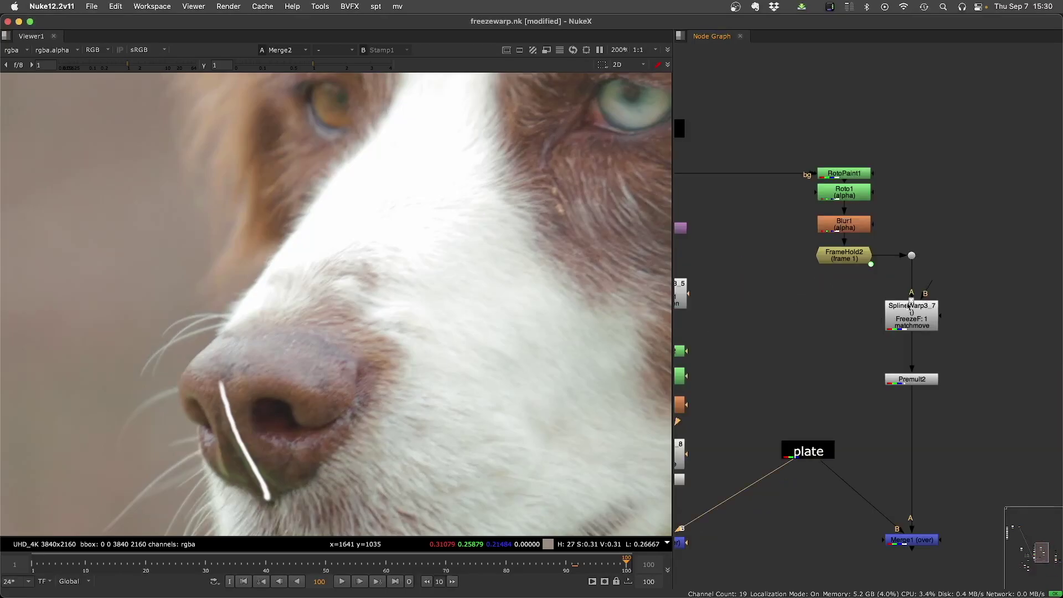
key(1)
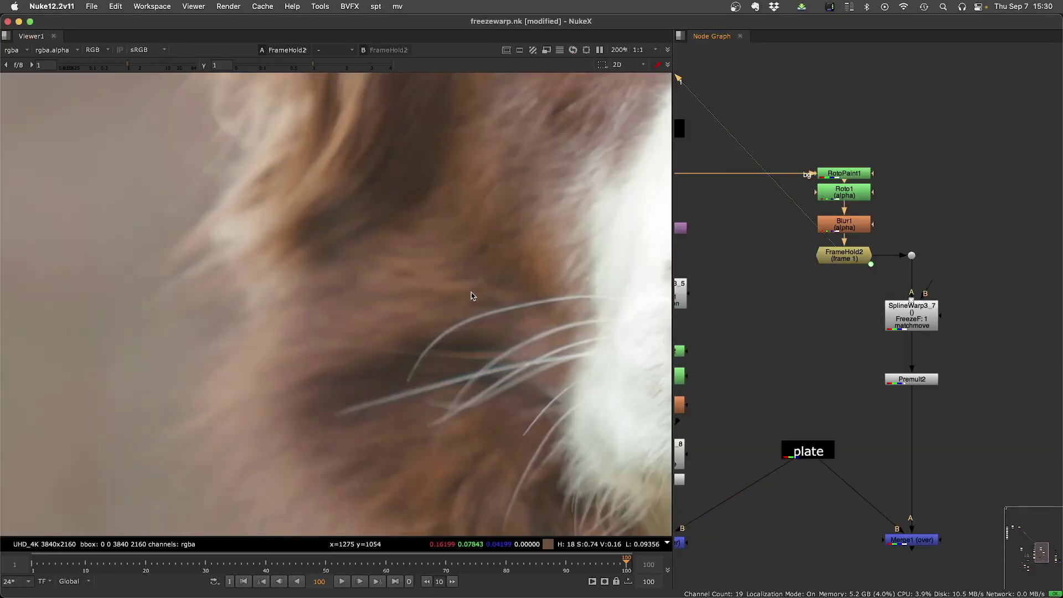
scroll(472, 295, down, 3)
middle_drag(472, 295, 226, 262)
key(Home)
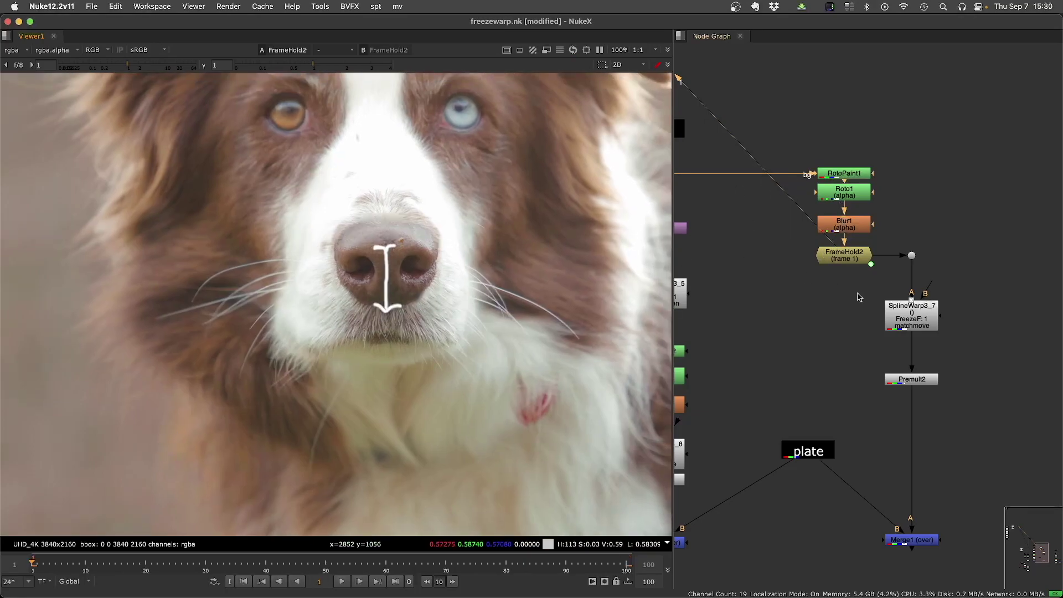
Step: View the isolated nose patch at Premult2 and its composite over the plate at Merge1
click(902, 380)
key(2)
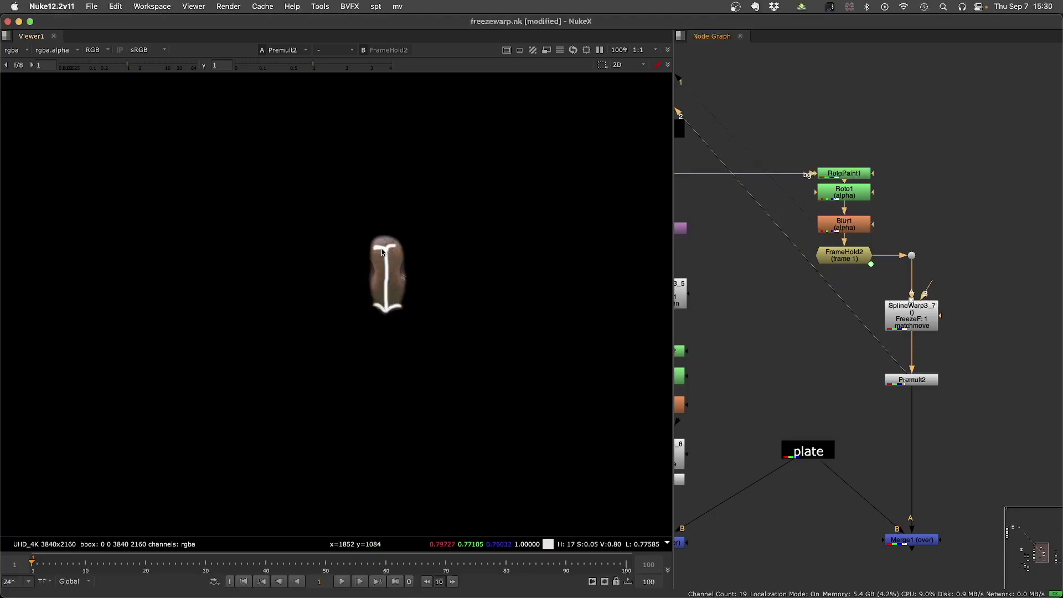
middle_drag(821, 365, 775, 265)
click(863, 440)
key(2)
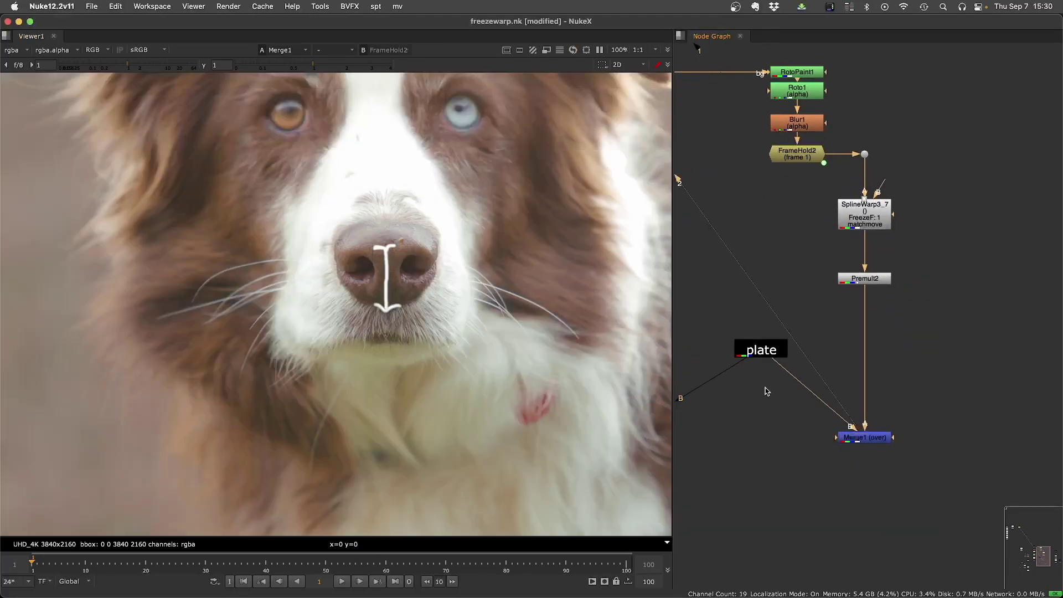
Step: Advance the Merge1 composite in ten-frame jumps to frame 100 to check the painted nose patch
key(shift+Right)
key(shift+Right)
key(shift+Right)
key(shift+Right)
key(shift+Right)
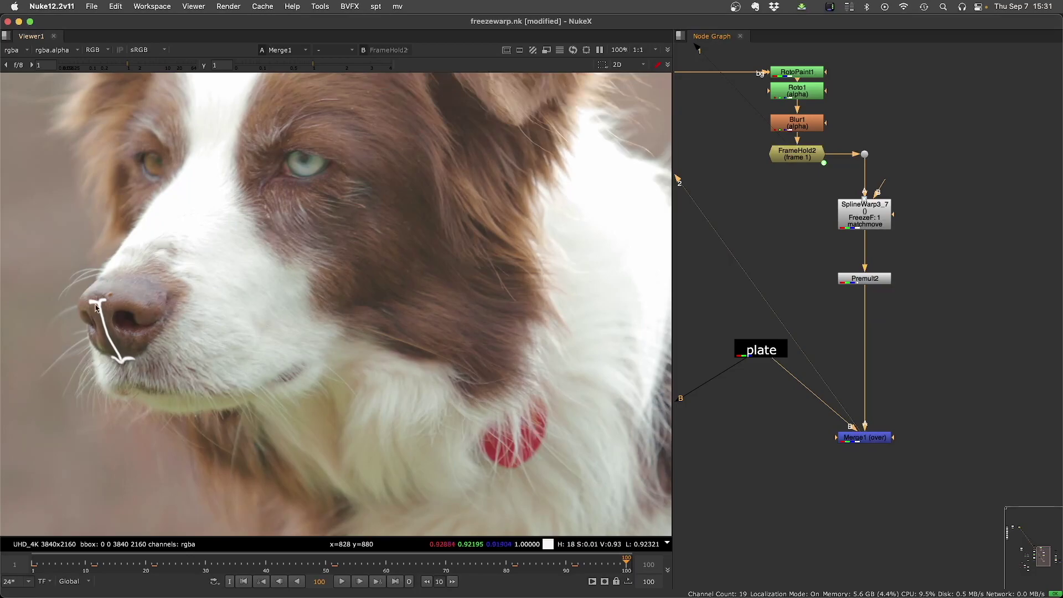
Step: View the SplineWarp3_7 matchmove output and step it back from frame 100 to frame 1 in ten-frame jumps
click(864, 216)
key(1)
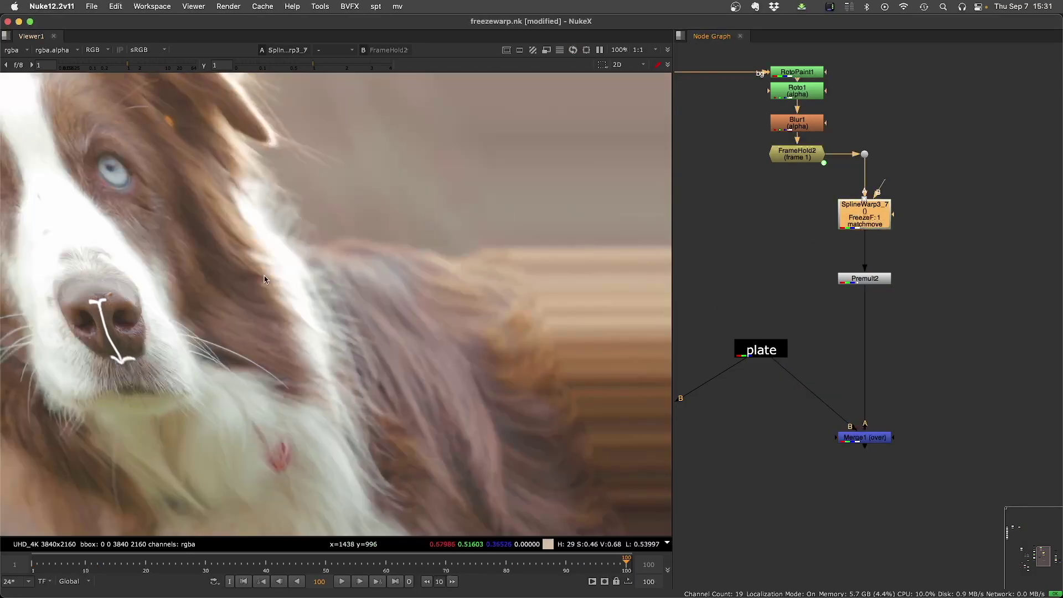
key(shift+Left)
key(shift+Left)
key(shift+Left)
key(shift+Left)
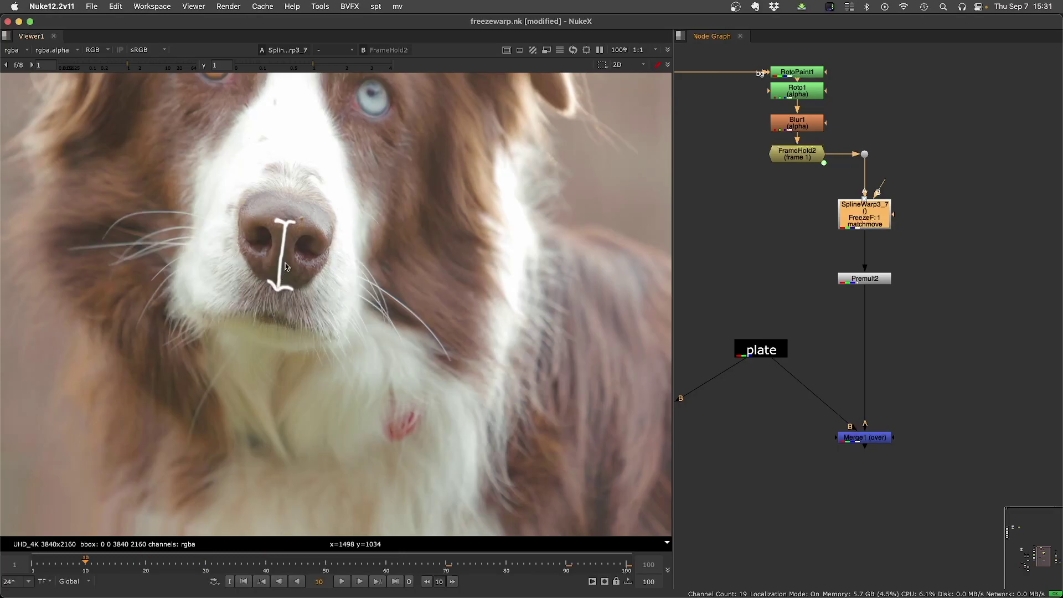
key(shift+Left)
key(shift+Left)
key(shift+Left)
key(shift+Left)
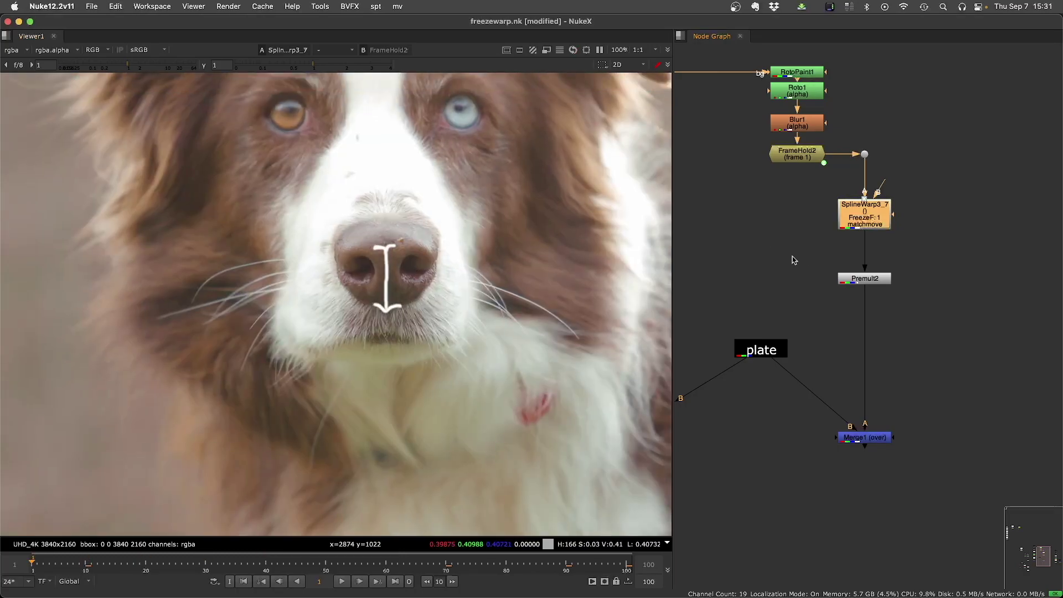
Step: Compare the full SplineWarp3_7 warped image and its nose close-up between frame 100 and frame 1
click(809, 263)
click(867, 278)
middle_drag(475, 276, 433, 301)
scroll(484, 296, down, 3)
key(shift+Left)
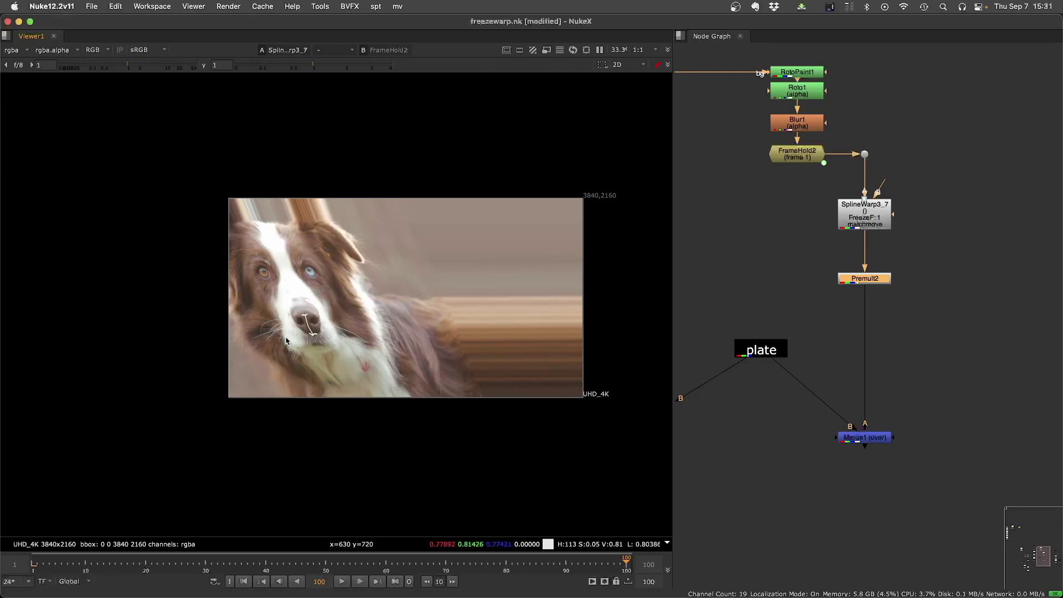
scroll(304, 335, up, 5)
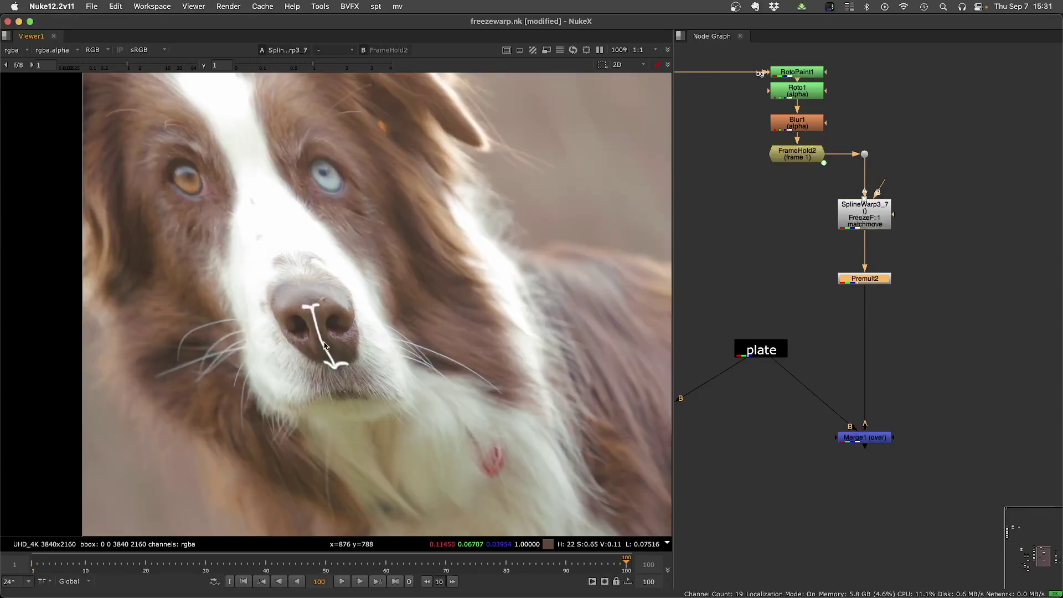
key(Home)
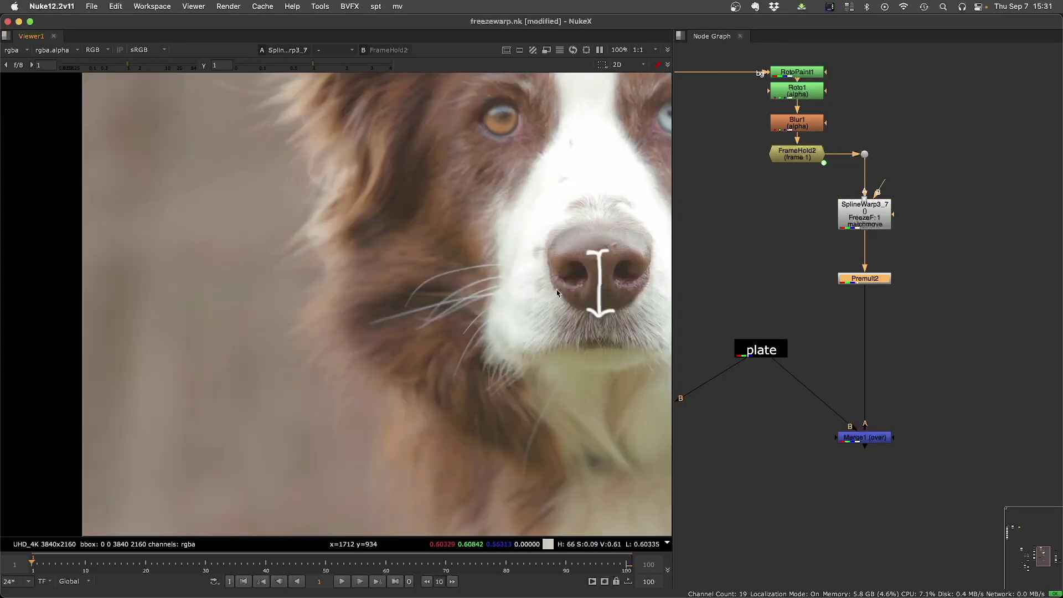
scroll(557, 294, down, 3)
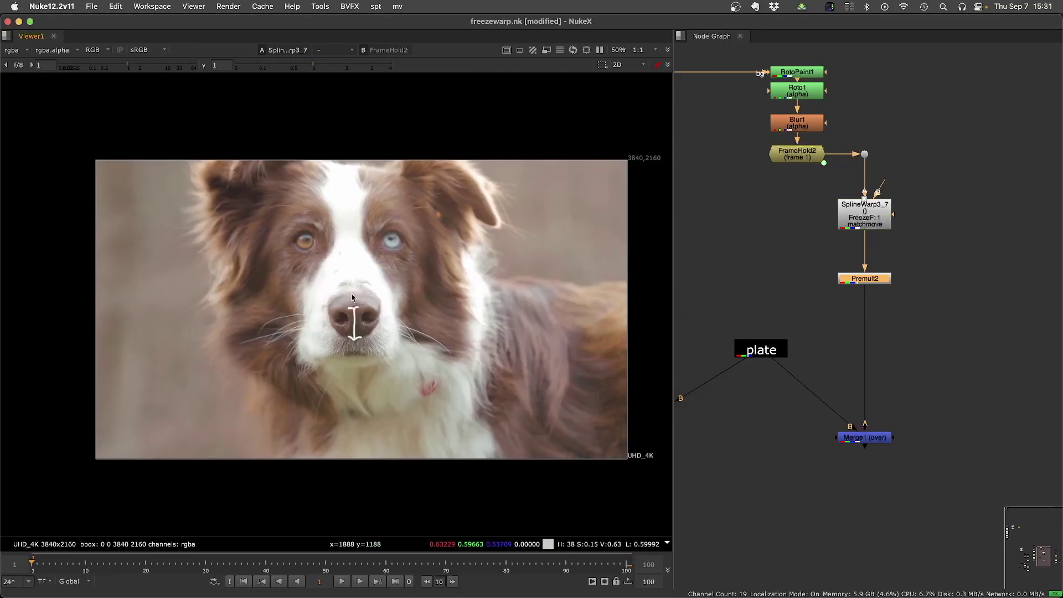
Step: View the SplineWarp3_5 stabilization and the Crop1 output, comparing the cropped nose on frames 1 and 100
middle_drag(754, 280, 943, 261)
click(805, 187)
key(2)
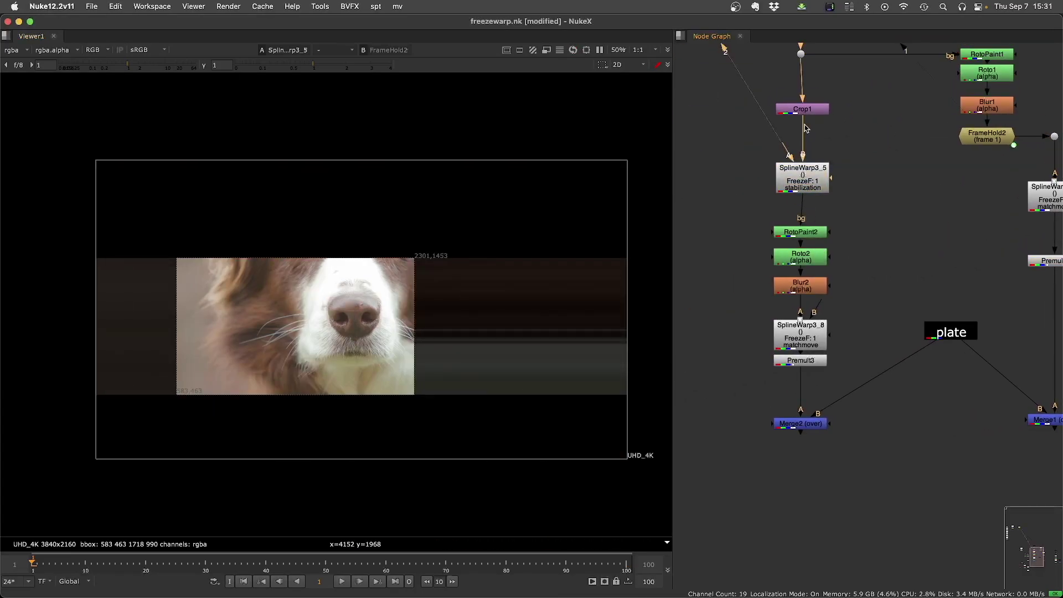
click(801, 110)
key(2)
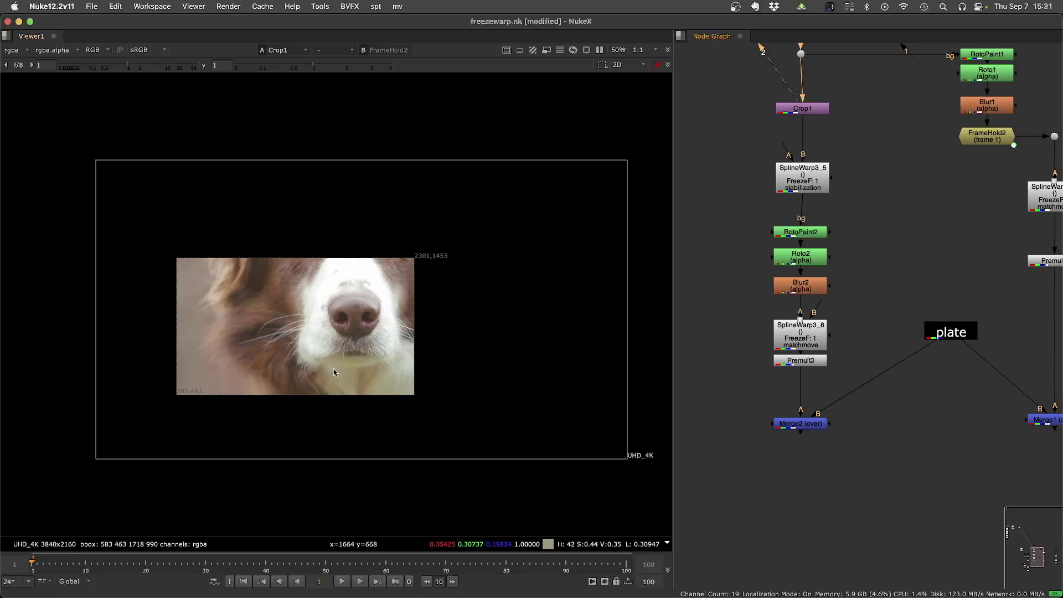
key(End)
key(Home)
key(End)
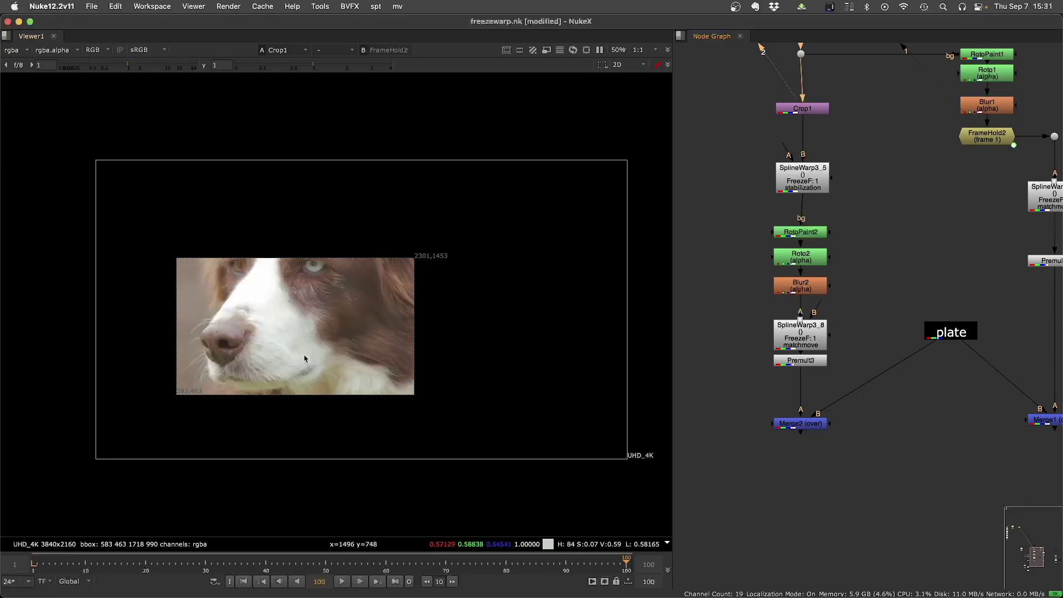
Step: Align the SplineWarp3_5 node with the column below it and move Premult3 slightly down from SplineWarp3_8
drag(804, 180, 802, 180)
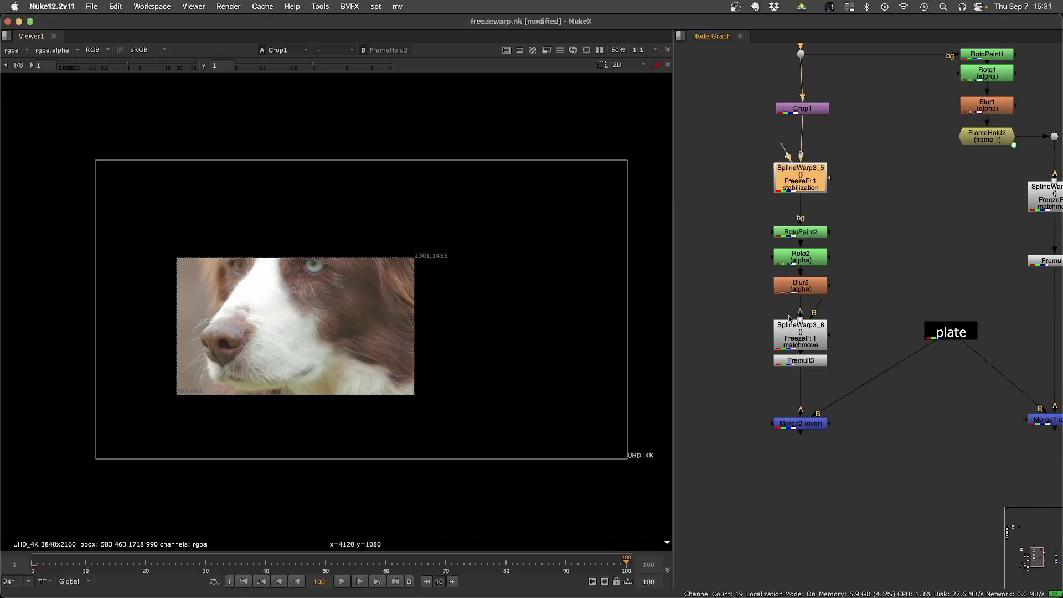
drag(790, 363, 790, 379)
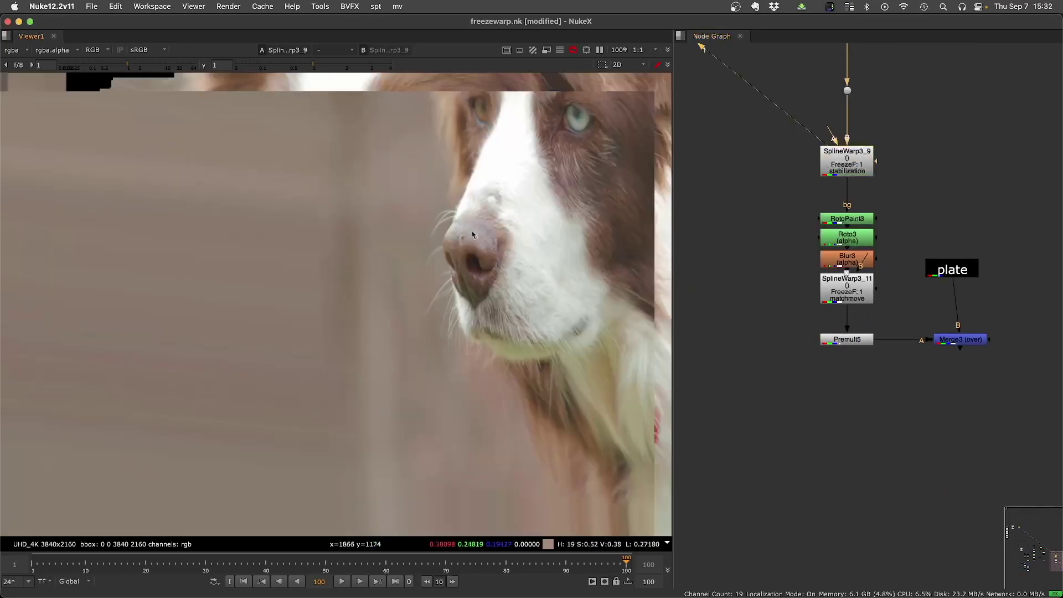
Step: View the eye stabilization at SplineWarp3_9 and move that node slightly up from RotoPaint3
middle_drag(473, 235, 412, 356)
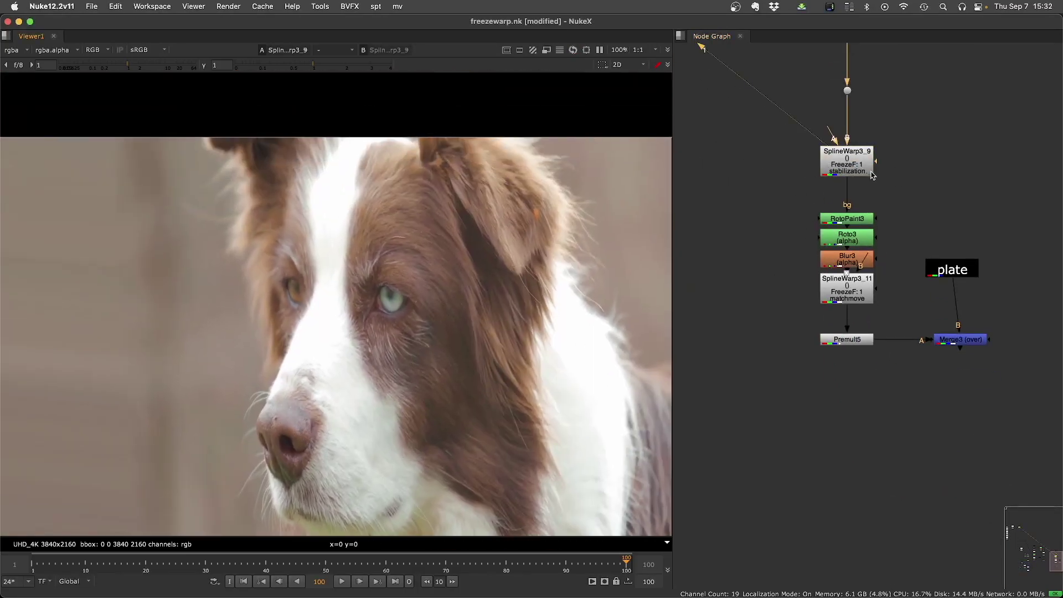
double_click(869, 172)
click(793, 334)
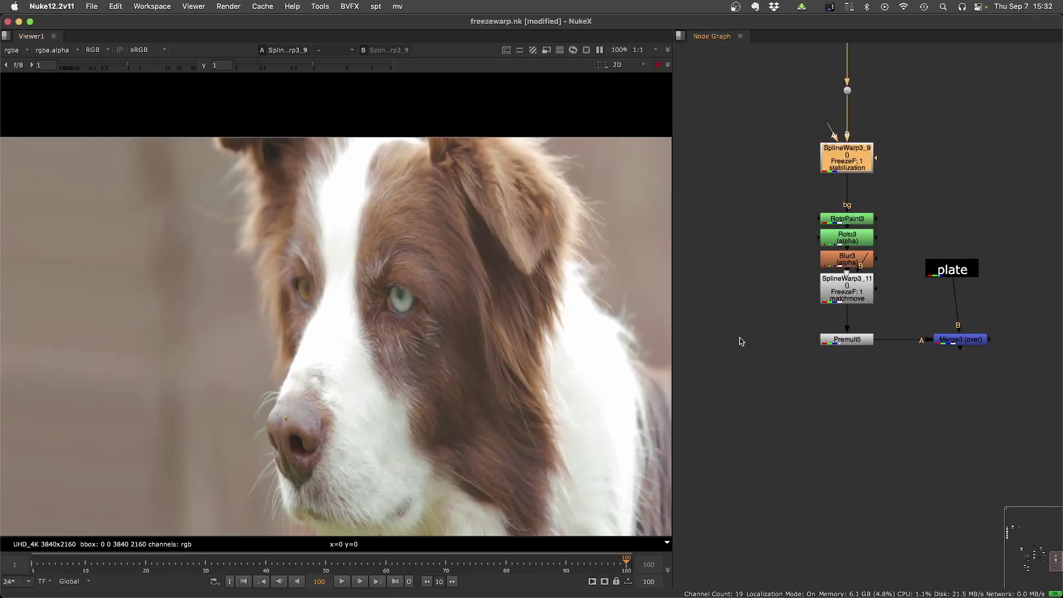
drag(845, 155, 847, 151)
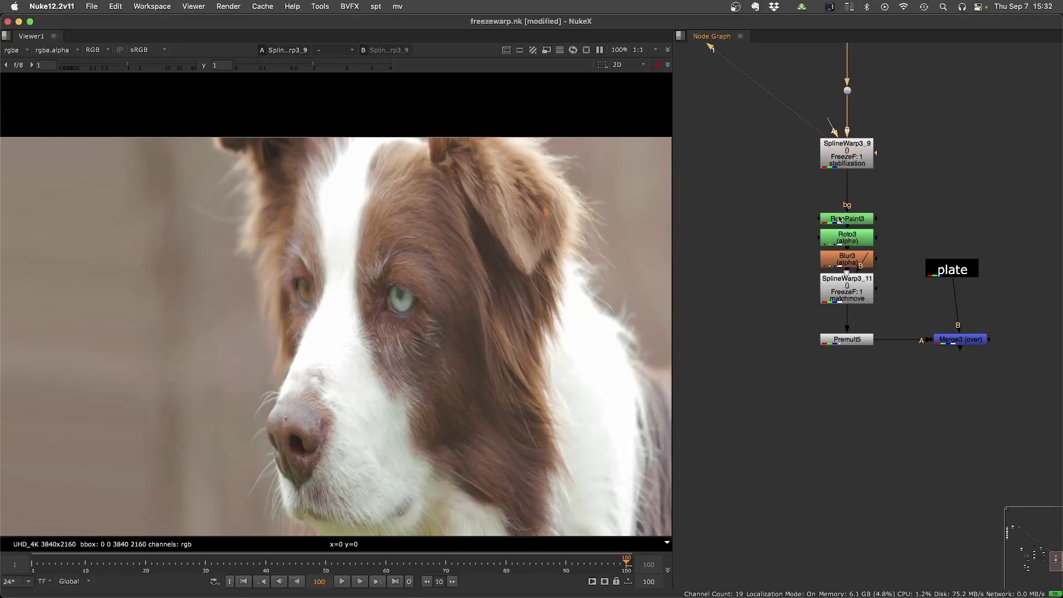
Step: View the painted eye at RotoPaint3 on frame 100 and on frame 1
click(839, 219)
key(1)
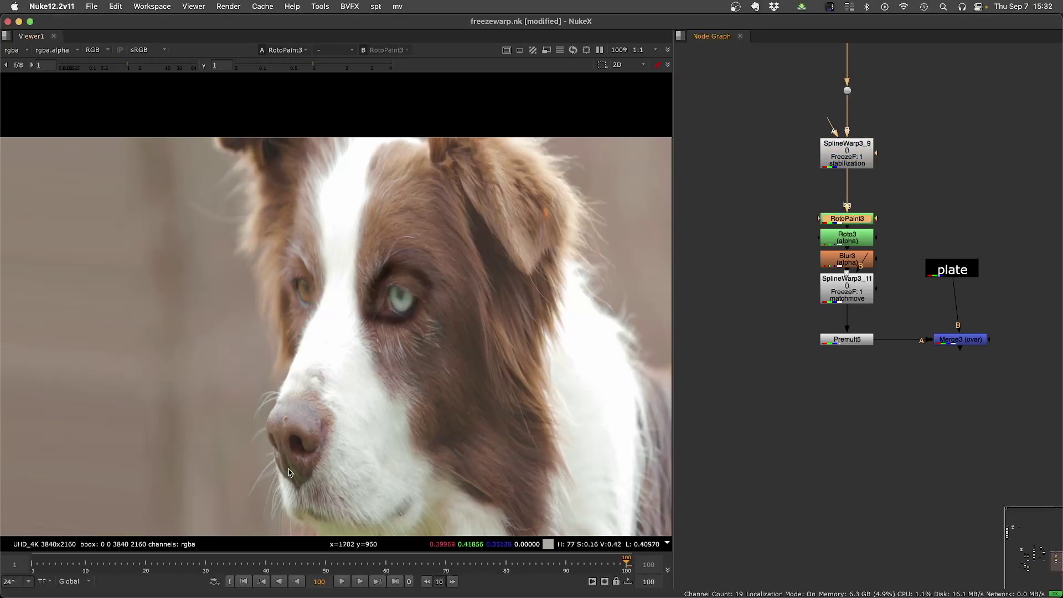
click(244, 582)
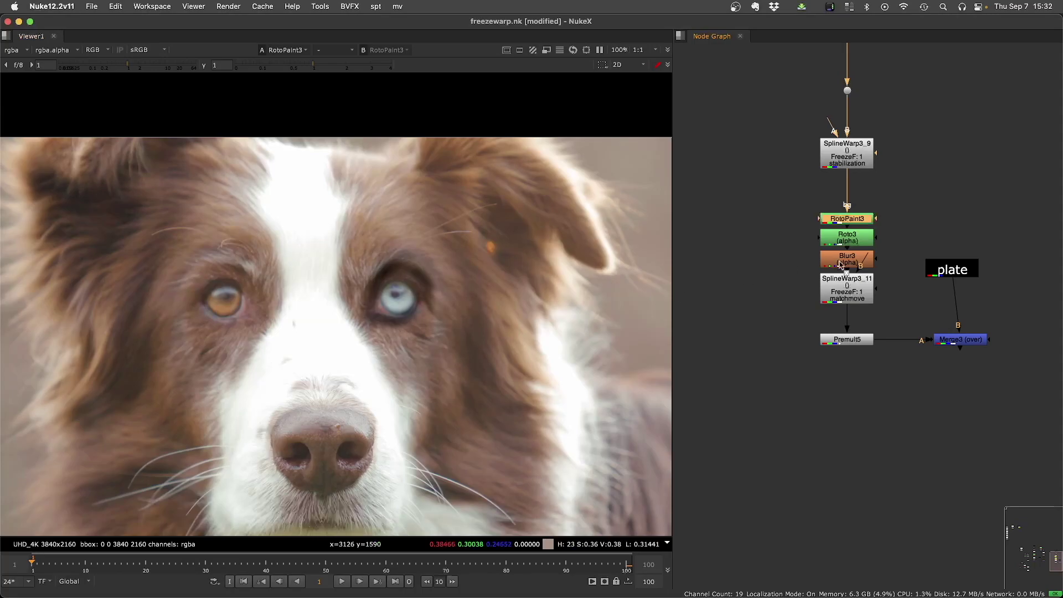
Step: View the isolated eye patch at Premult5 and play its composite over the plate at Merge3
click(843, 342)
key(1)
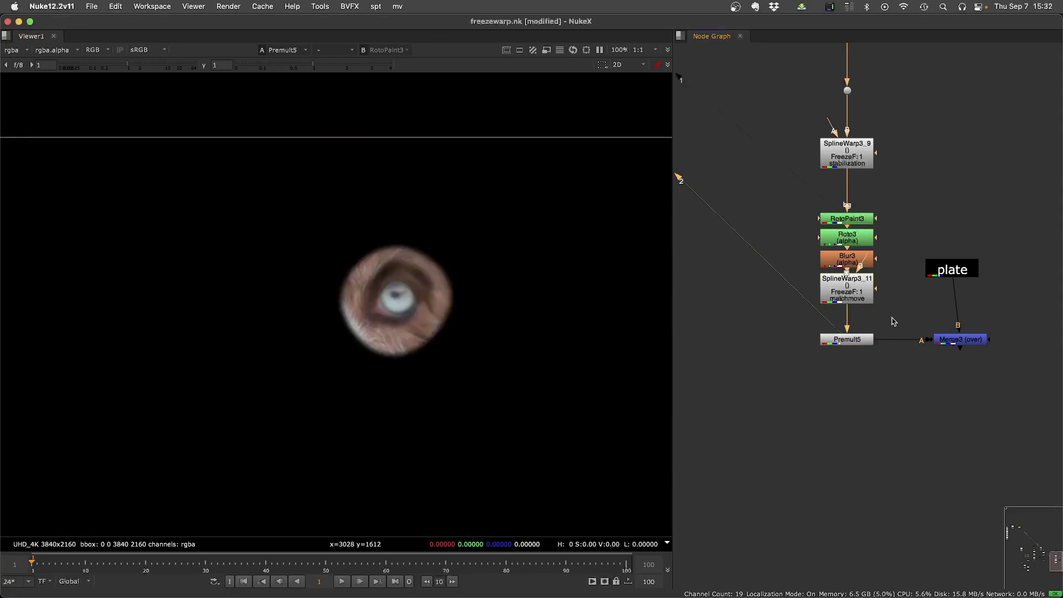
click(961, 339)
key(1)
key(l)
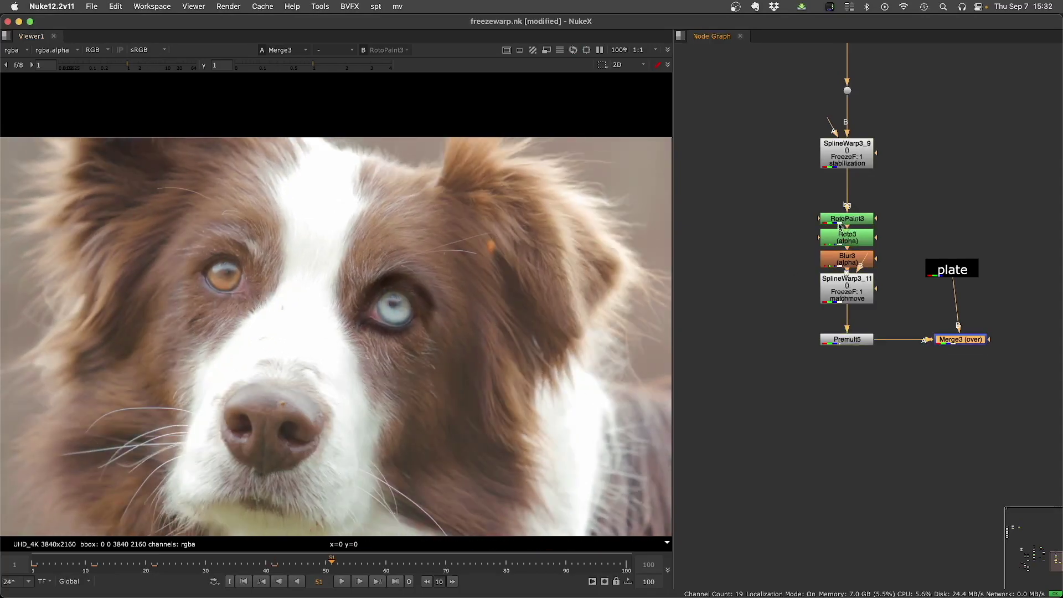
Step: Inspect the burn strokes in RotoPaint3's properties, close them and advance the Merge3 composite to frame 100
double_click(838, 226)
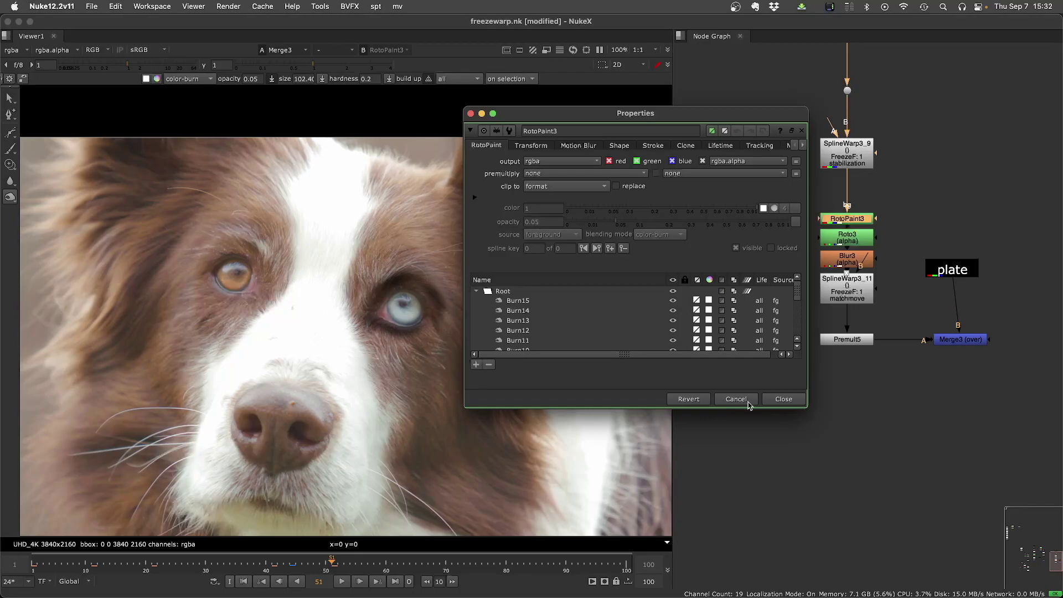
click(776, 401)
key(shift+Right)
key(shift+Right)
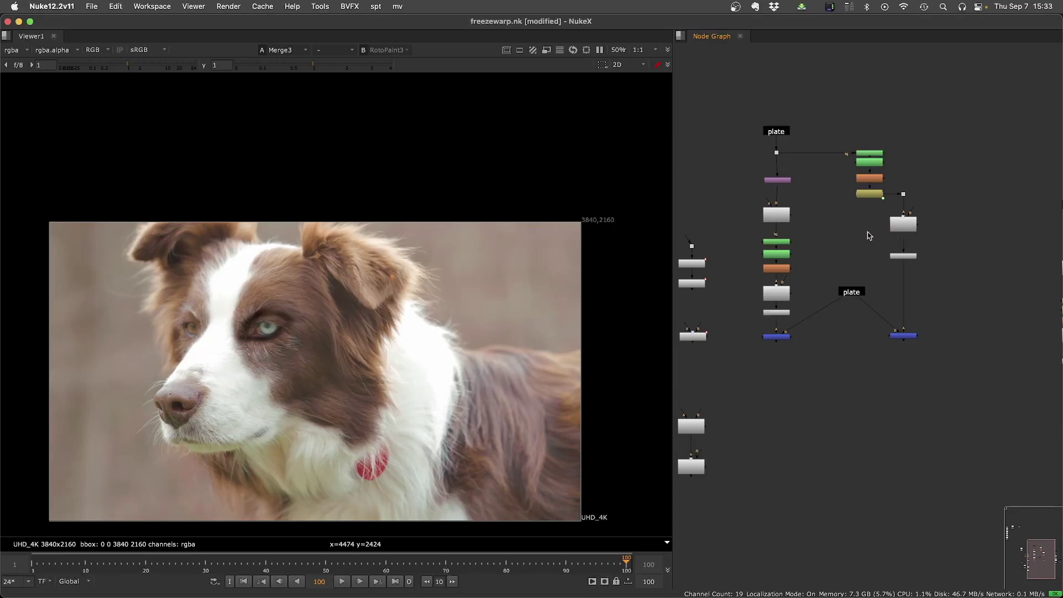
Step: Highlight the FrameHold2 matchmove branch and open the properties of its Roto1 node
drag(944, 285, 833, 122)
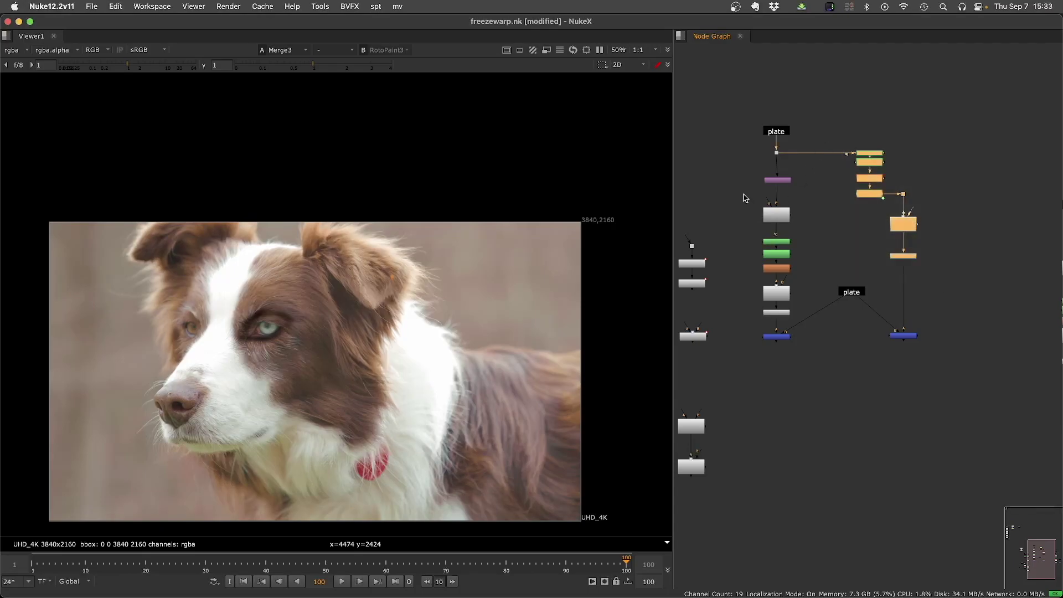
click(859, 238)
middle_drag(898, 210, 839, 216)
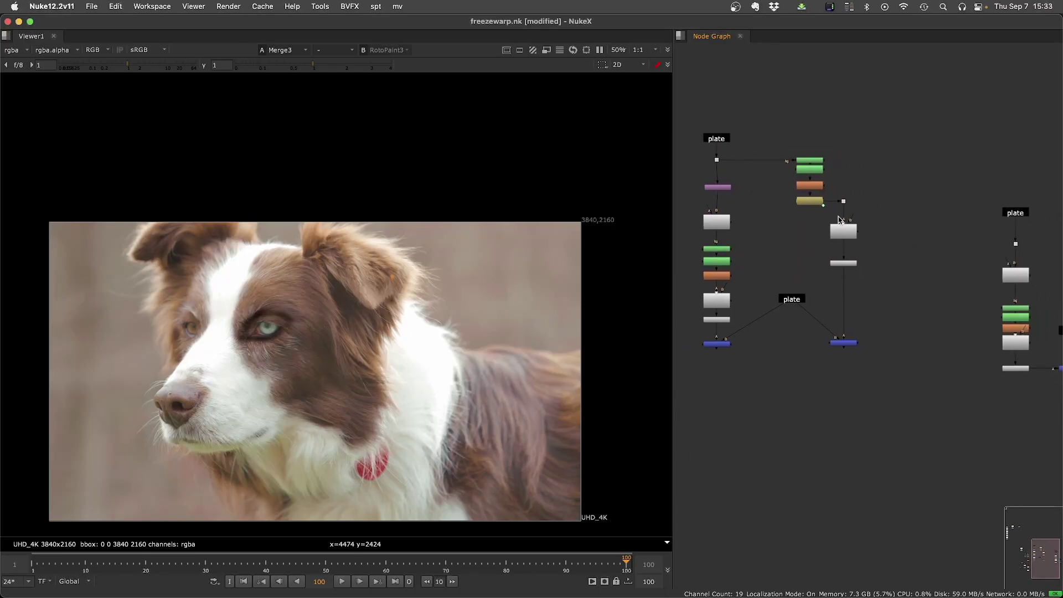
scroll(840, 252, up, 5)
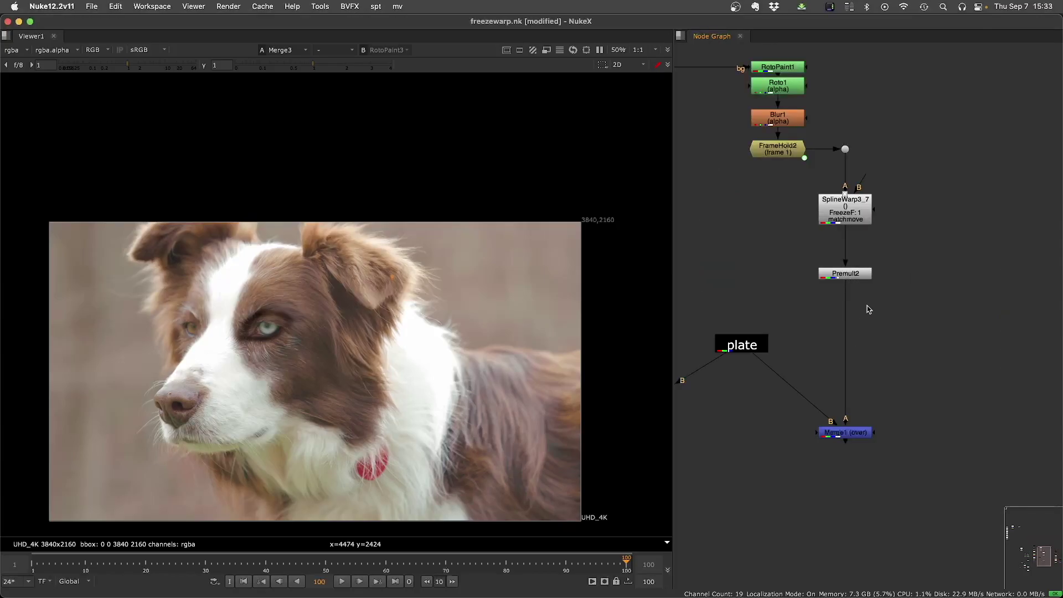
double_click(784, 97)
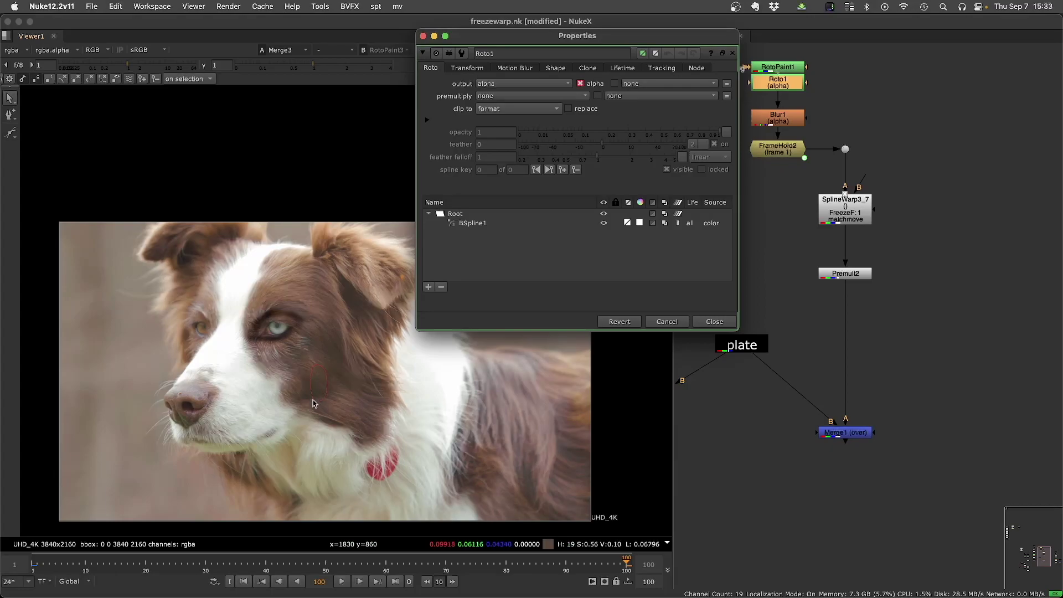